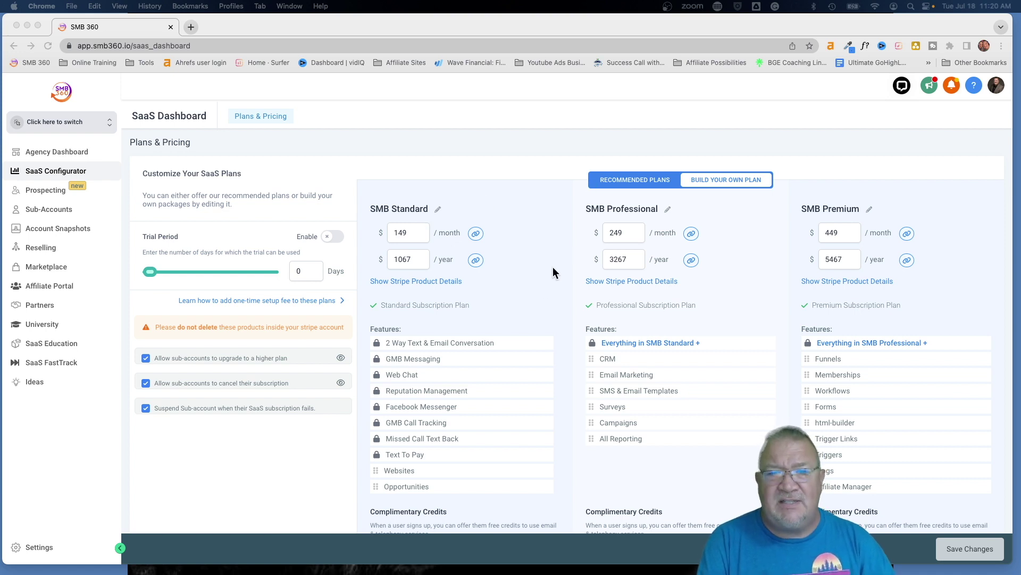
Review the plan pricing and included features, focusing on the locked features in the SMB Standard plan
{"action": "scroll", "coordinate": [535, 298], "scroll_direction": "down", "scroll_amount": 2}
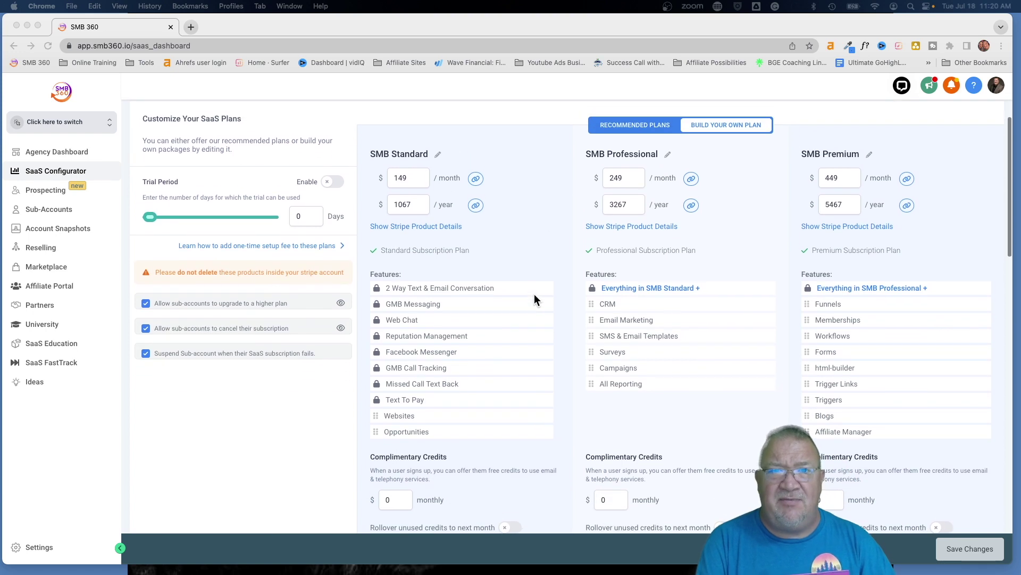
{"action": "scroll", "coordinate": [534, 299], "scroll_direction": "up", "scroll_amount": 1}
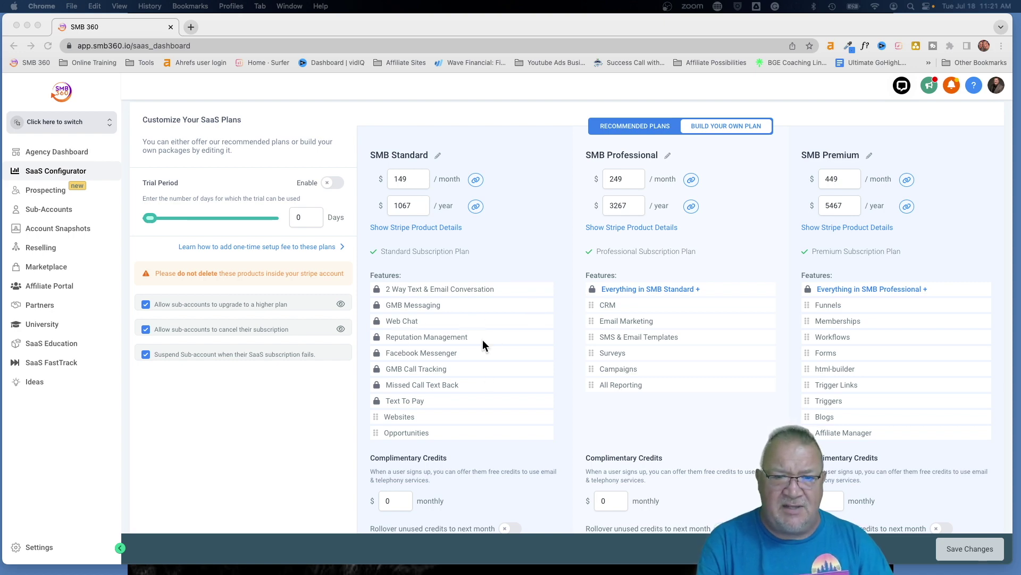
{"action": "scroll", "coordinate": [501, 262], "scroll_direction": "up", "scroll_amount": 5}
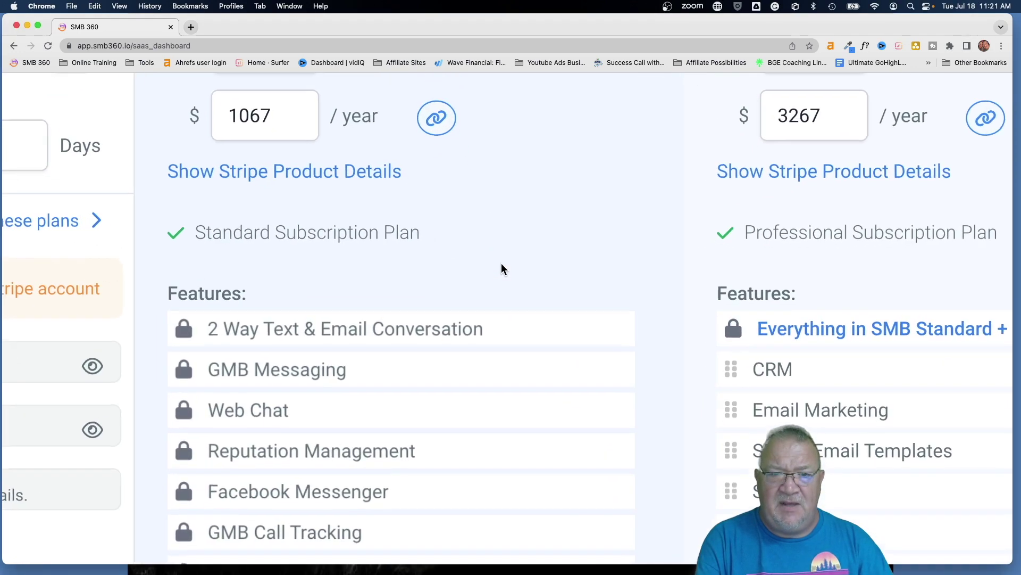
{"action": "scroll", "coordinate": [501, 263], "scroll_direction": "down", "scroll_amount": 3}
{"action": "scroll", "coordinate": [501, 263], "scroll_direction": "up", "scroll_amount": 3}
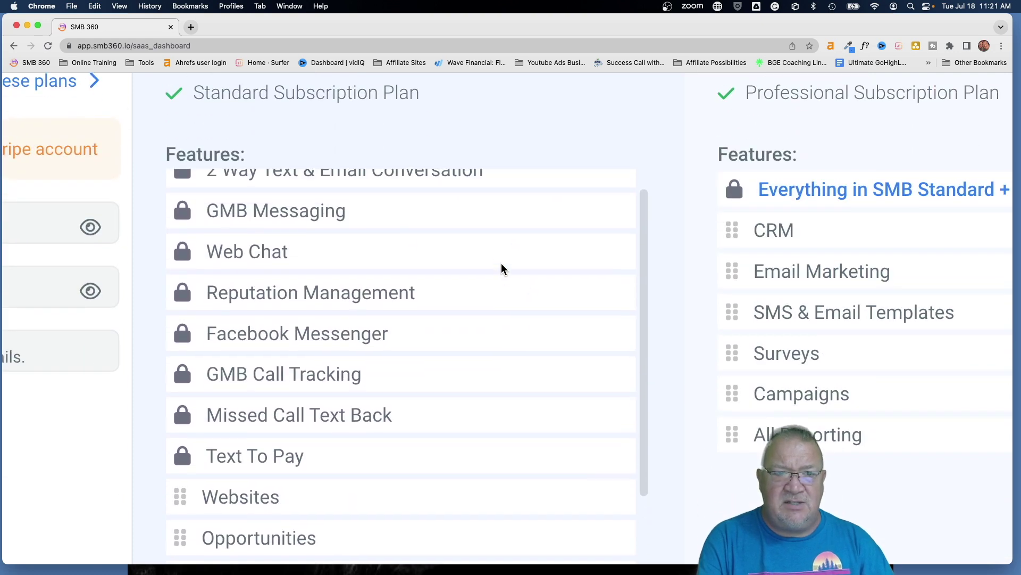
{"action": "scroll", "coordinate": [502, 263], "scroll_direction": "down", "scroll_amount": 3}
{"action": "scroll", "coordinate": [501, 263], "scroll_direction": "down", "scroll_amount": 2}
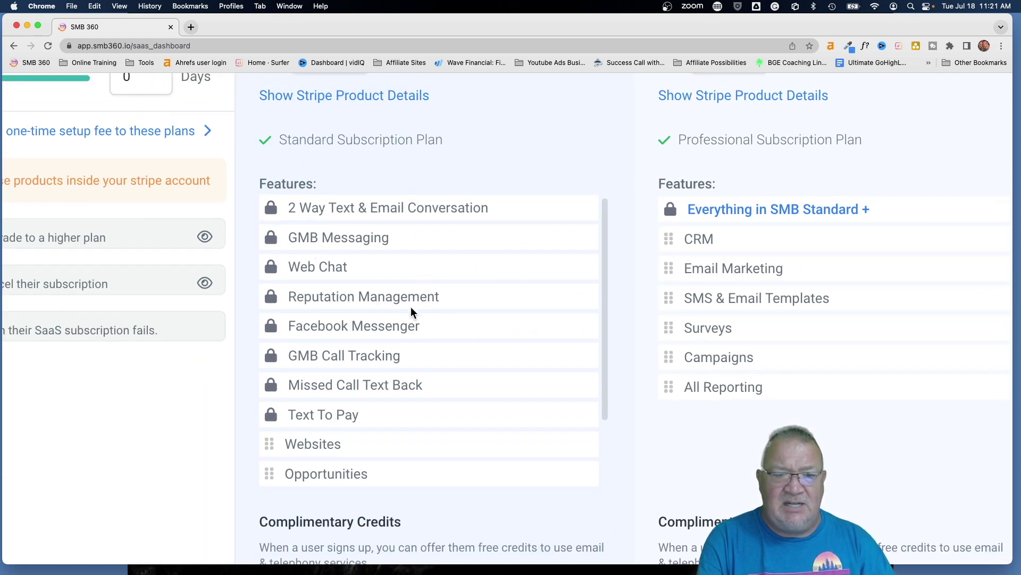
{"action": "scroll", "coordinate": [411, 311], "scroll_direction": "down", "scroll_amount": 3}
{"action": "scroll", "coordinate": [412, 310], "scroll_direction": "up", "scroll_amount": 2}
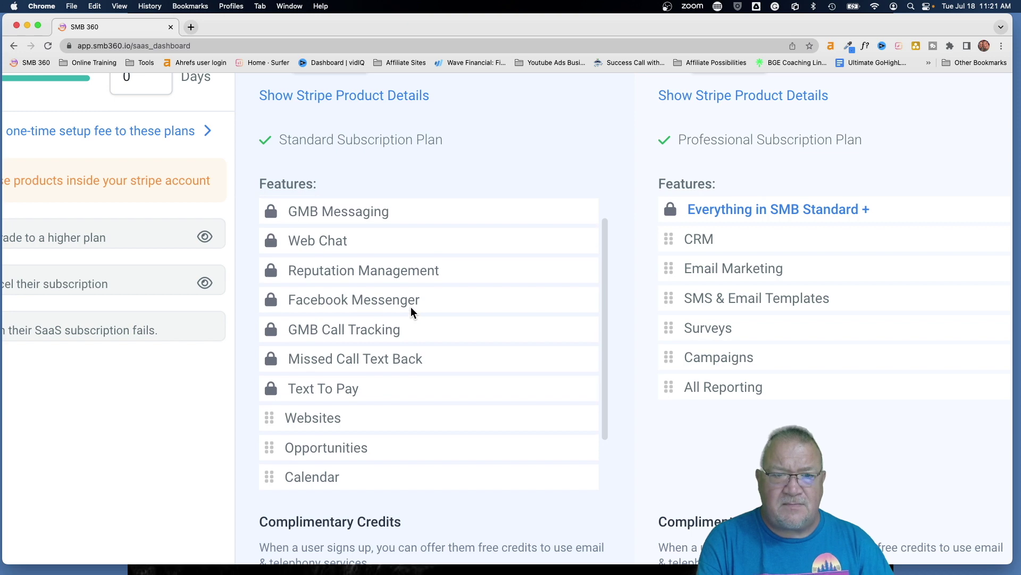
{"action": "scroll", "coordinate": [412, 311], "scroll_direction": "down", "scroll_amount": 3}
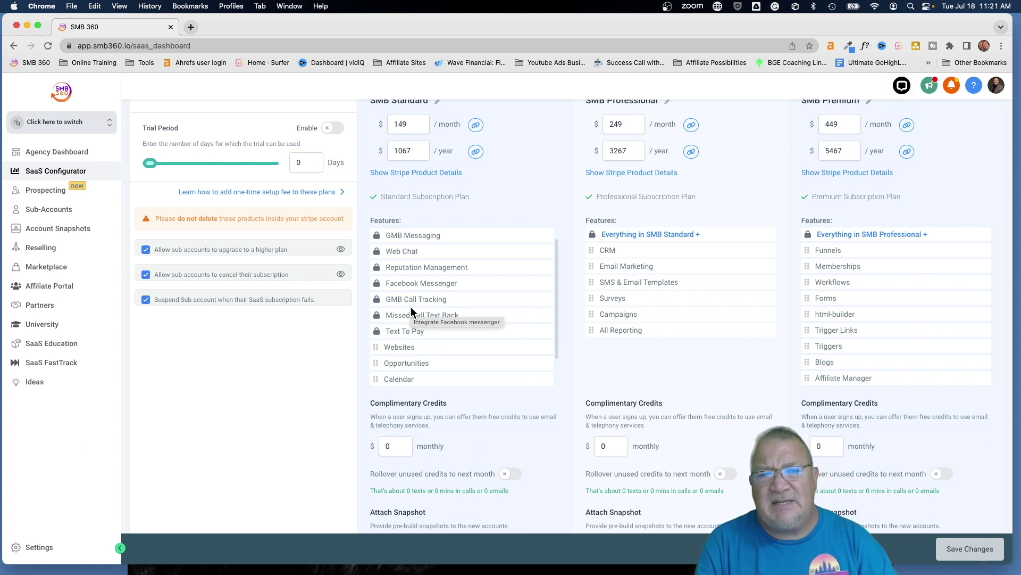
{"action": "scroll", "coordinate": [421, 269], "scroll_direction": "up", "scroll_amount": 1}
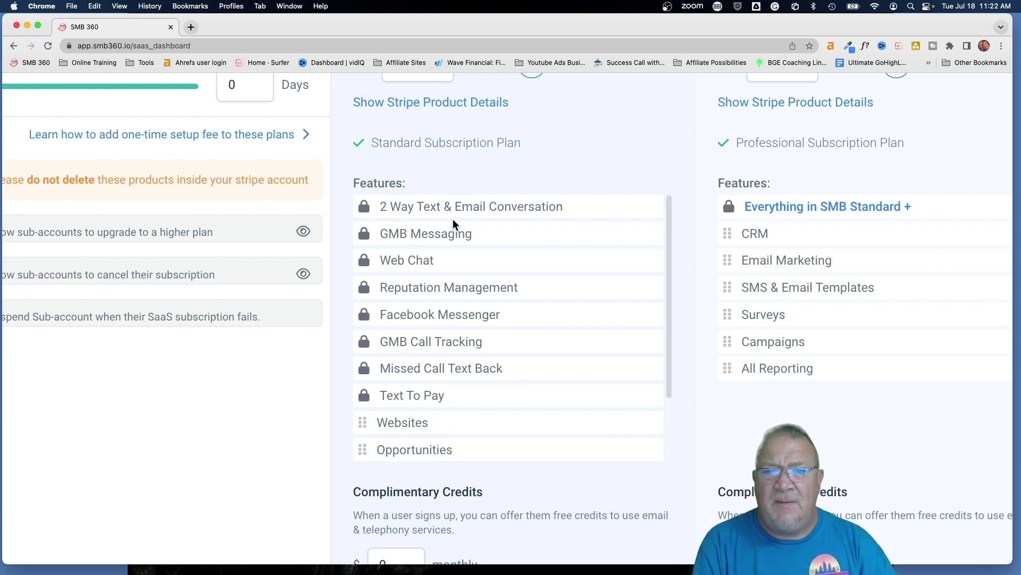
{"action": "mouse_move", "coordinate": [382, 209]}
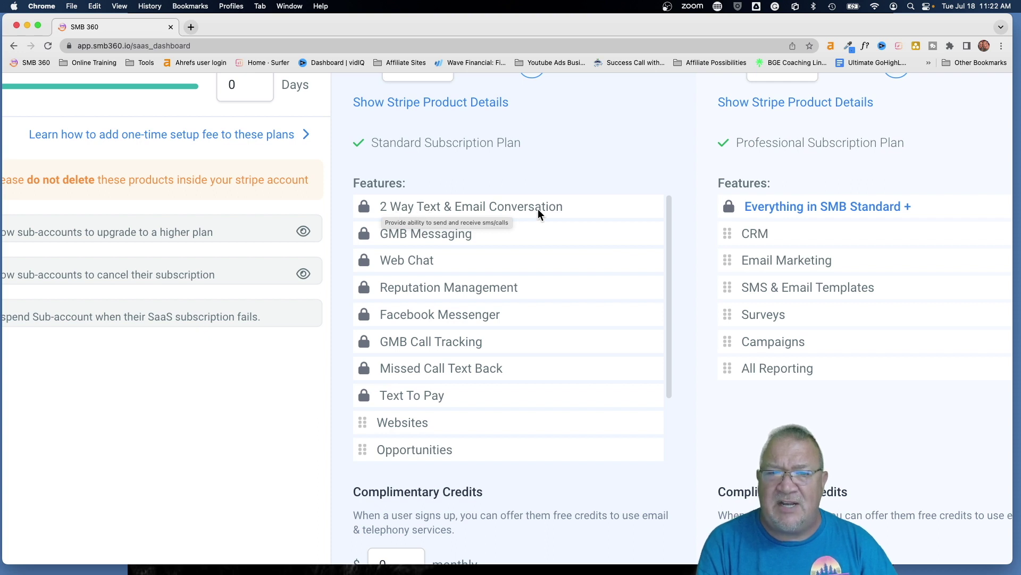
{"action": "mouse_move", "coordinate": [423, 235]}
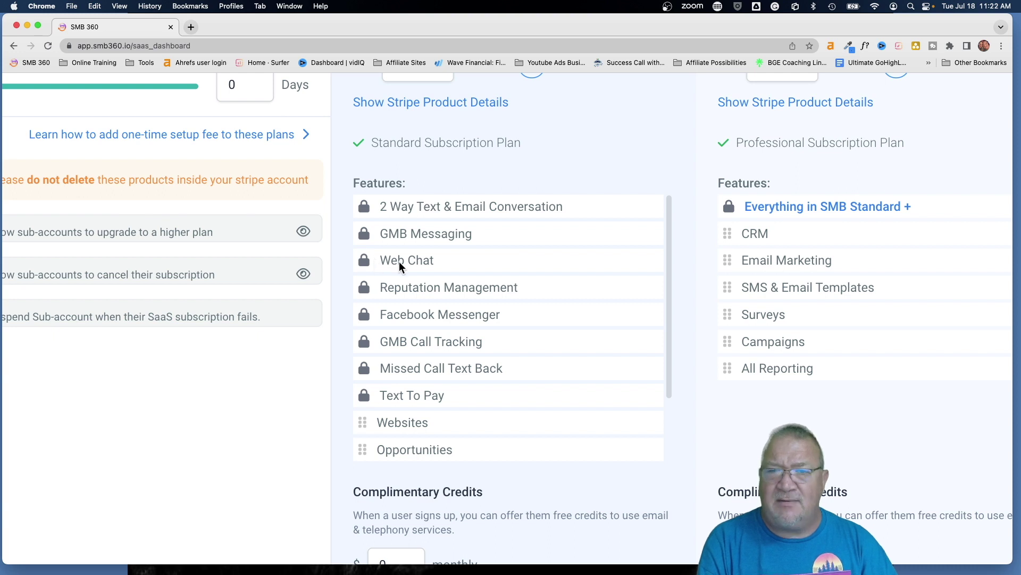
{"action": "mouse_move", "coordinate": [421, 260]}
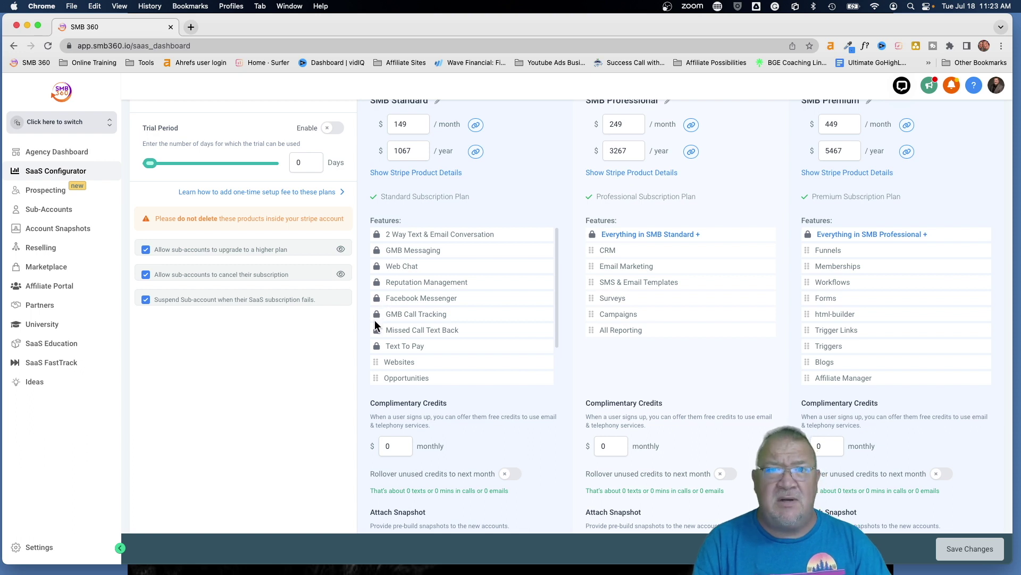
Move the Invoice, Social Planner and Calendar features from the SMB Standard plan to the SMB Professional plan
{"action": "scroll", "coordinate": [376, 328], "scroll_direction": "down", "scroll_amount": 3}
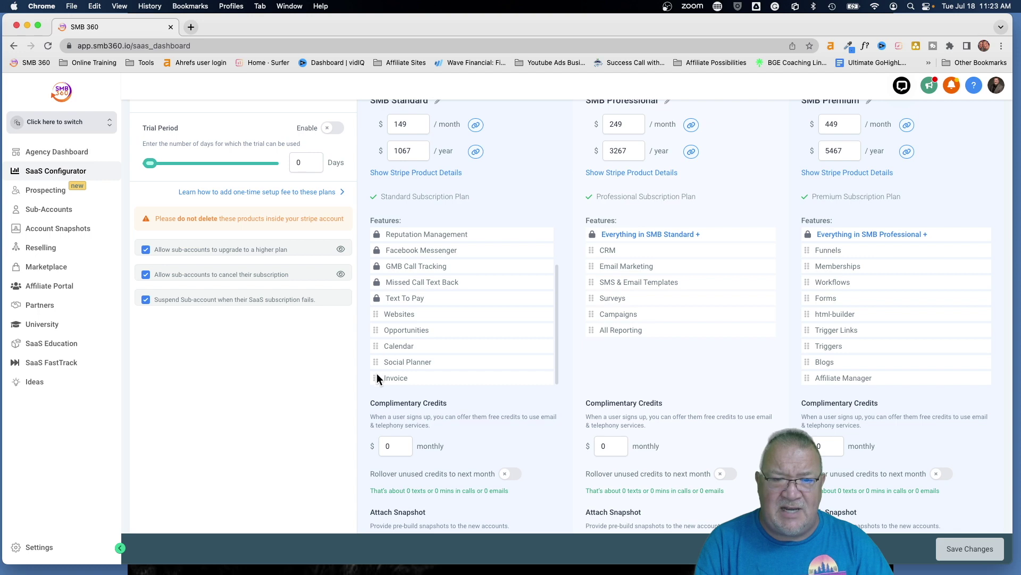
{"action": "scroll", "coordinate": [374, 378], "scroll_direction": "up", "scroll_amount": 5}
{"action": "left_click_drag", "start_coordinate": [405, 380], "coordinate": [796, 329]}
{"action": "left_click_drag", "start_coordinate": [367, 384], "coordinate": [791, 367]}
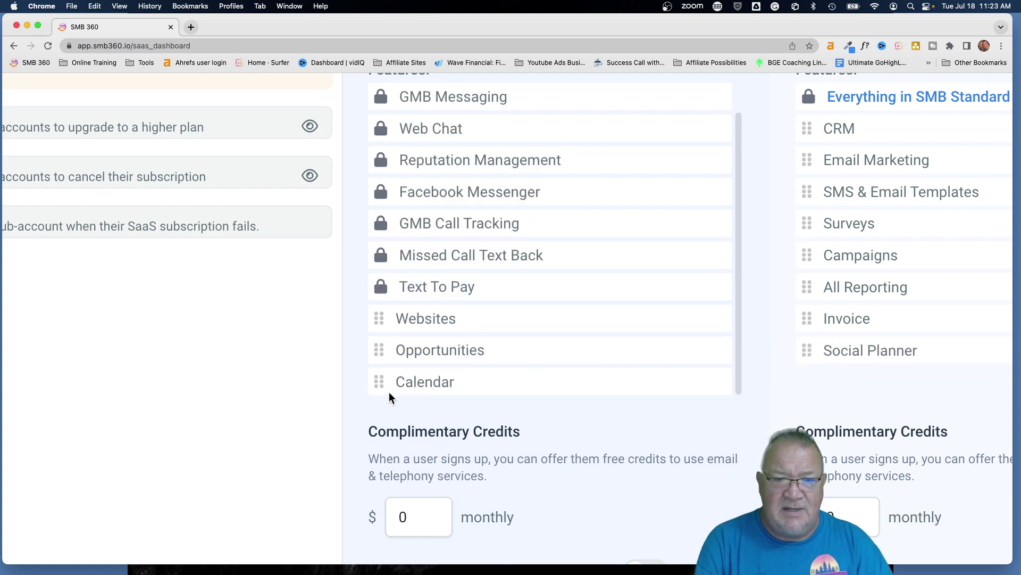
{"action": "left_click_drag", "start_coordinate": [378, 382], "coordinate": [857, 381]}
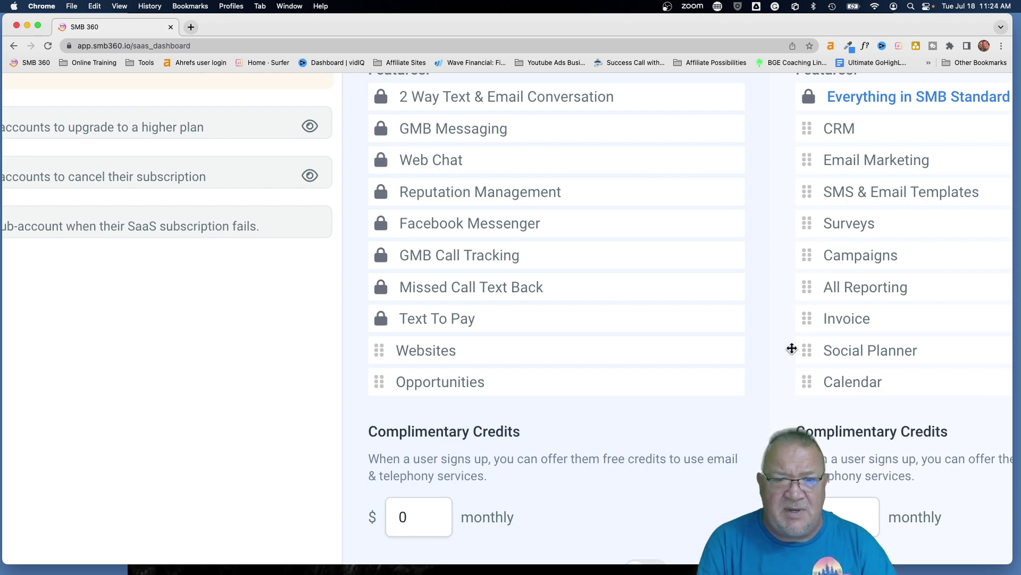
{"action": "scroll", "coordinate": [652, 336], "scroll_direction": "down", "scroll_amount": 5}
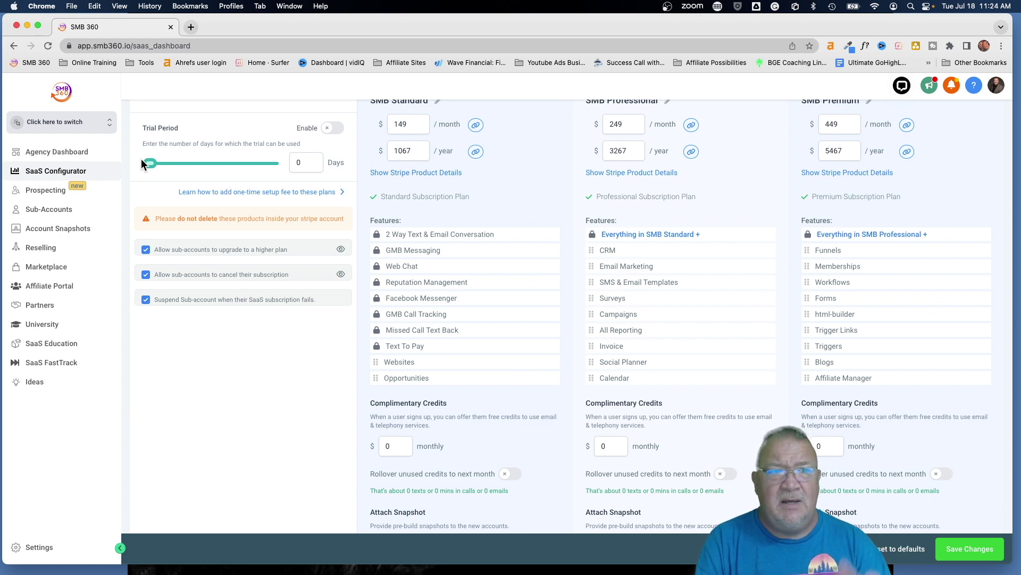
Switch to the Complete Massage & Spa sub-account and open its My Staff settings
{"action": "left_click", "coordinate": [99, 129]}
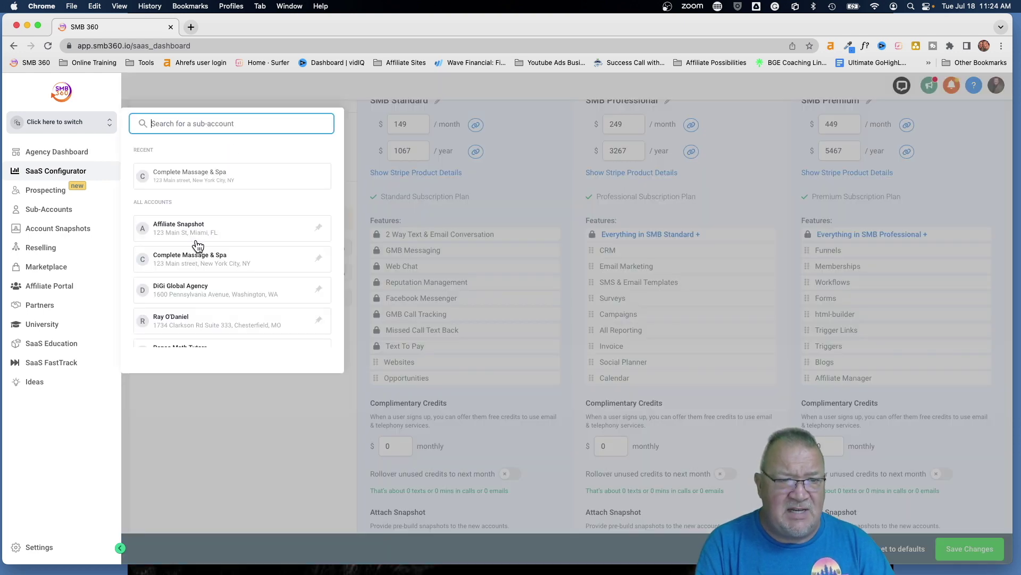
{"action": "left_click", "coordinate": [181, 261]}
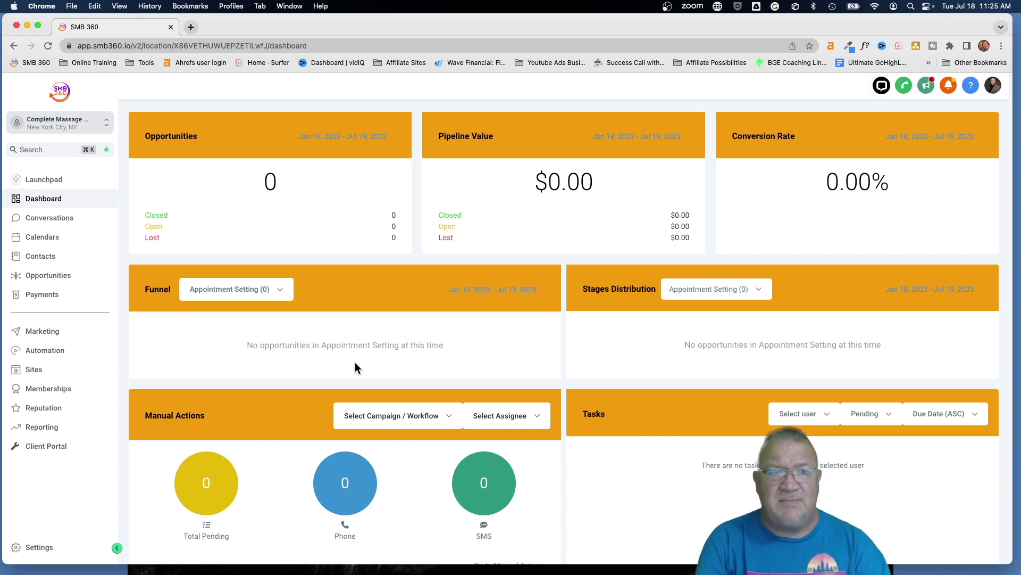
{"action": "left_click", "coordinate": [32, 547]}
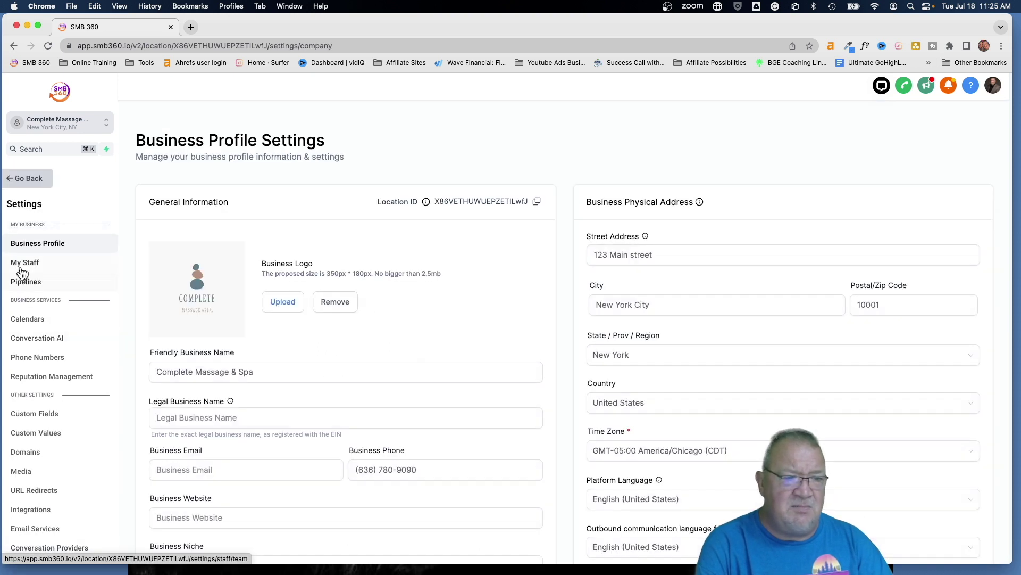
{"action": "left_click", "coordinate": [22, 263]}
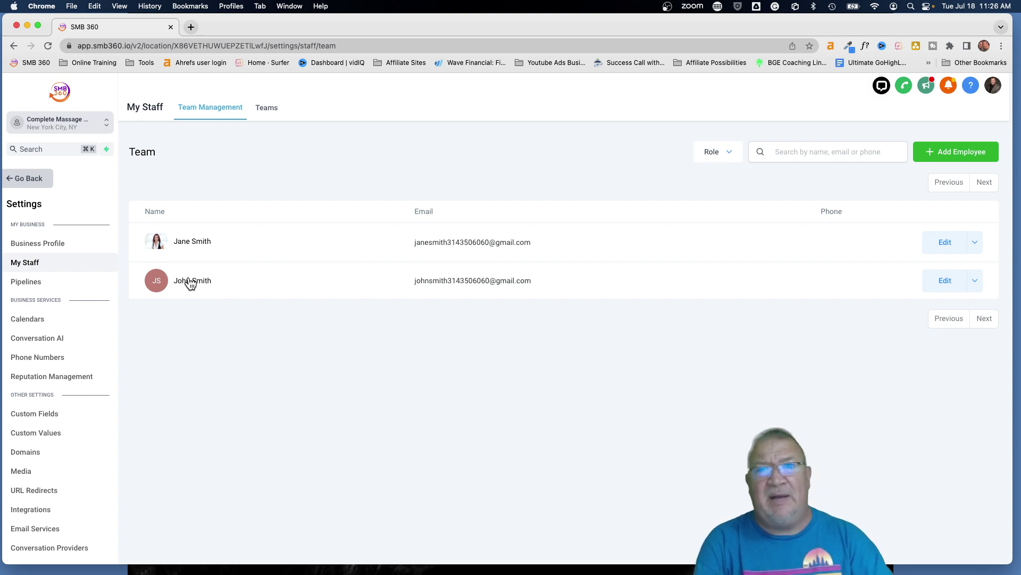
Open the agency's SaaS Configurator in a second browser tab and examine the SMB Standard feature list
{"action": "left_click", "coordinate": [191, 27]}
{"action": "left_click", "coordinate": [27, 62]}
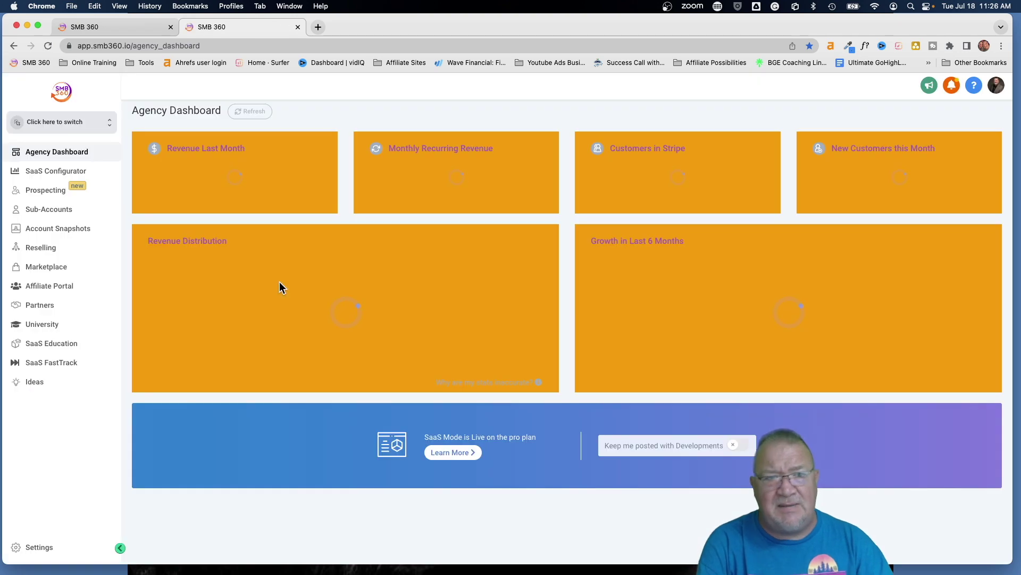
{"action": "left_click", "coordinate": [53, 170]}
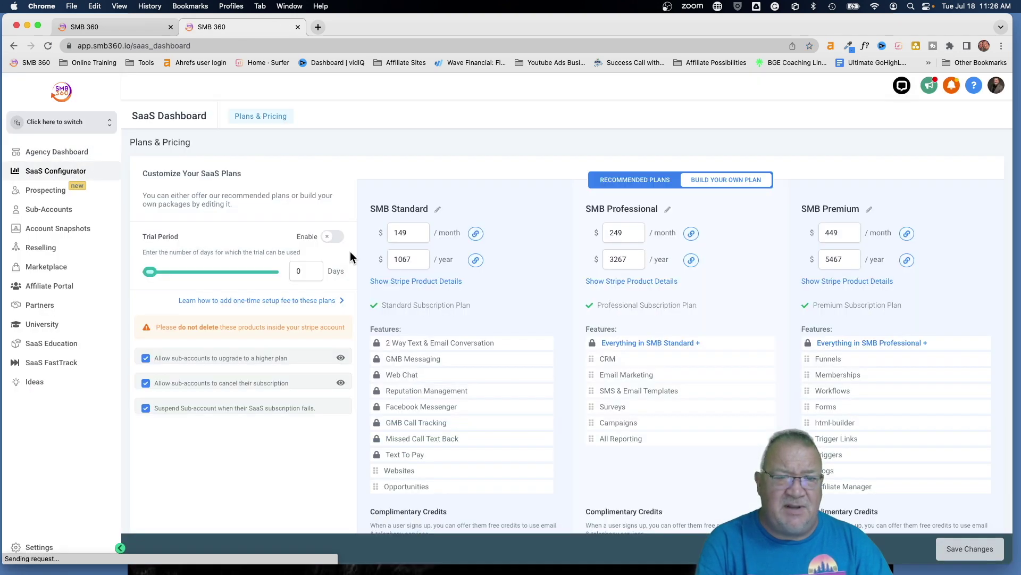
{"action": "scroll", "coordinate": [530, 331], "scroll_direction": "down", "scroll_amount": 2}
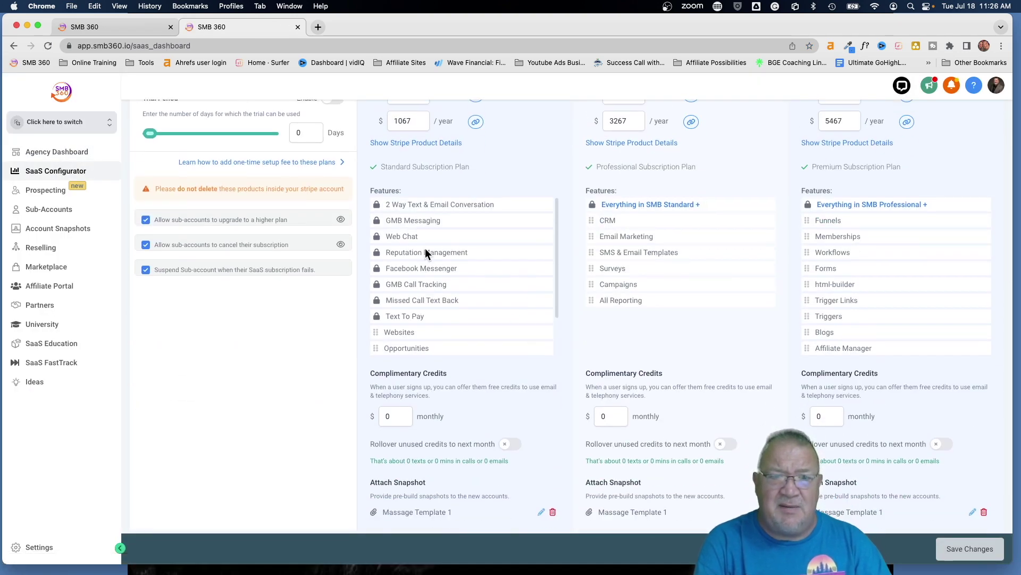
{"action": "scroll", "coordinate": [425, 253], "scroll_direction": "up", "scroll_amount": 5}
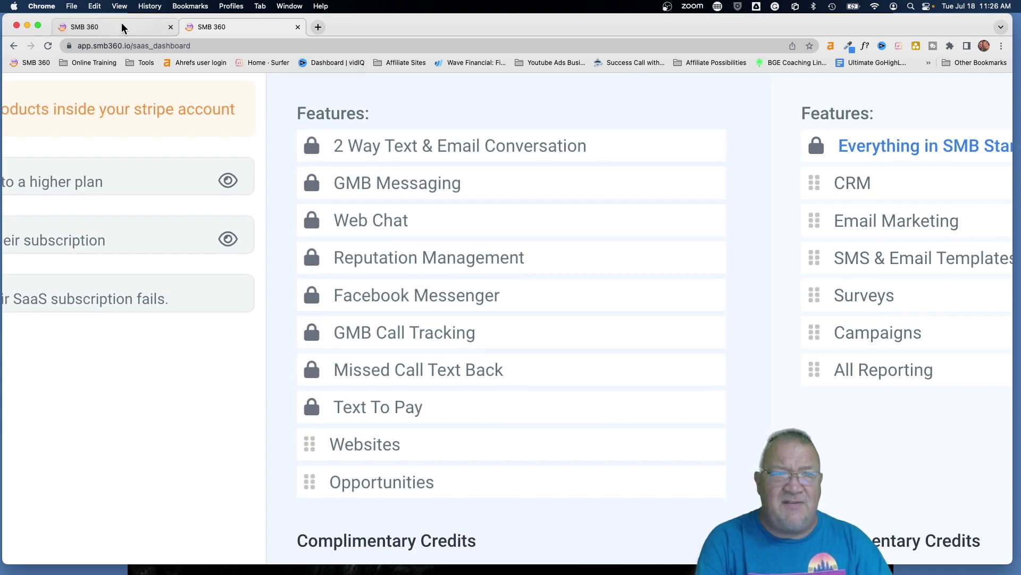
Return to the staff list, edit the second team member, and try the Admin role before setting the user role to User
{"action": "left_click", "coordinate": [105, 27]}
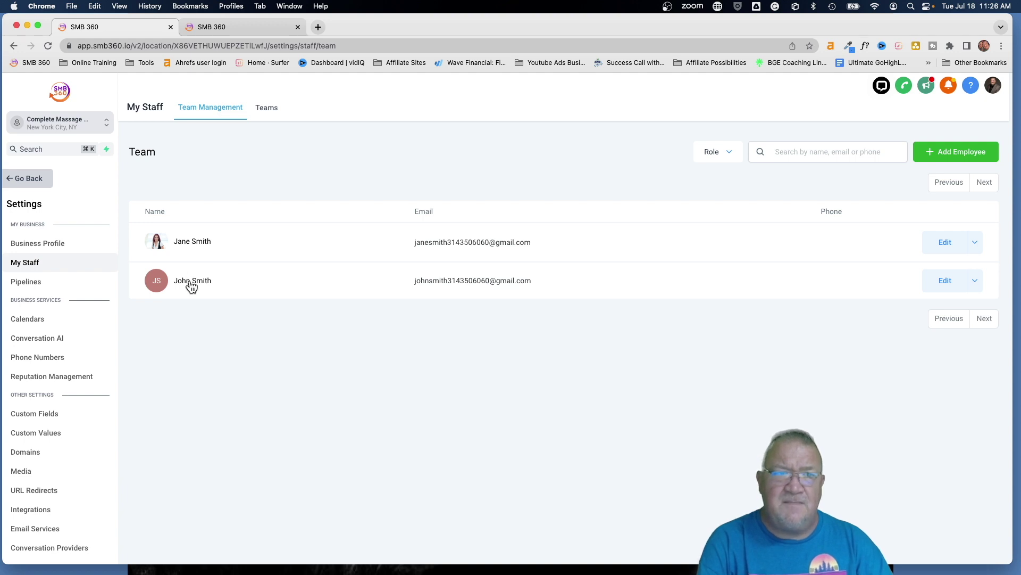
{"action": "left_click", "coordinate": [940, 280]}
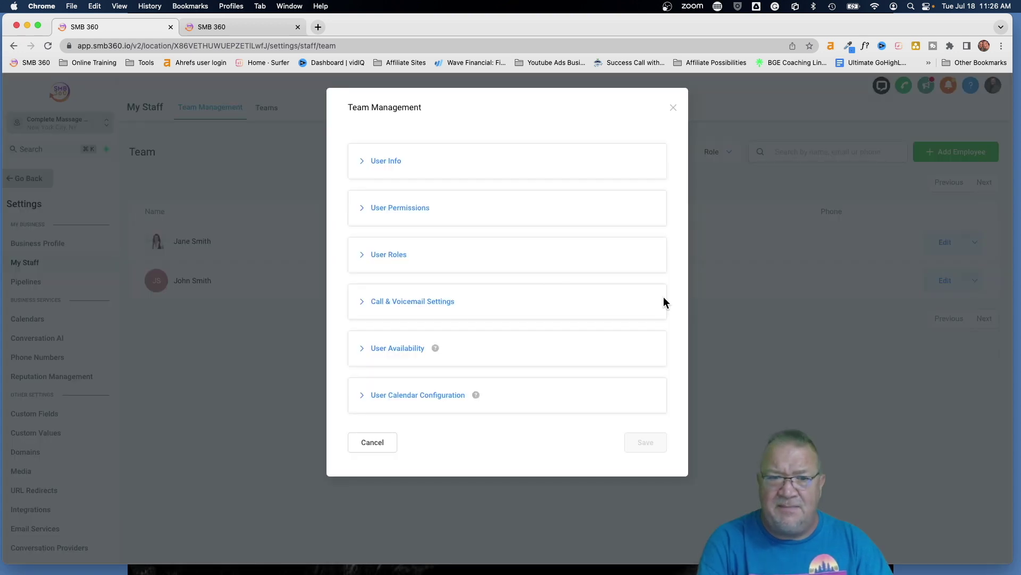
{"action": "left_click", "coordinate": [364, 259]}
{"action": "left_click", "coordinate": [397, 314]}
{"action": "left_click", "coordinate": [397, 335]}
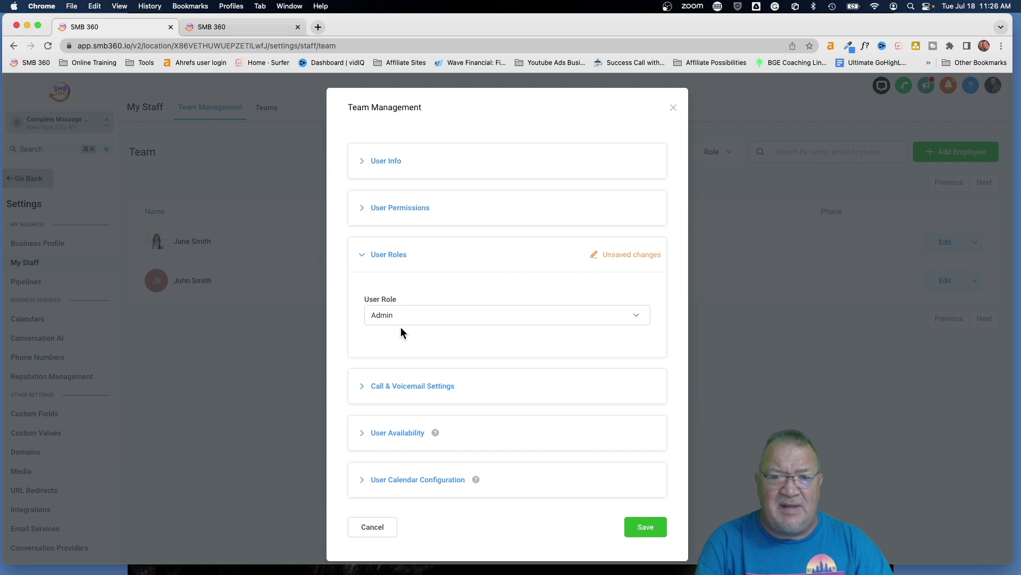
{"action": "left_click", "coordinate": [390, 320]}
{"action": "left_click", "coordinate": [390, 352]}
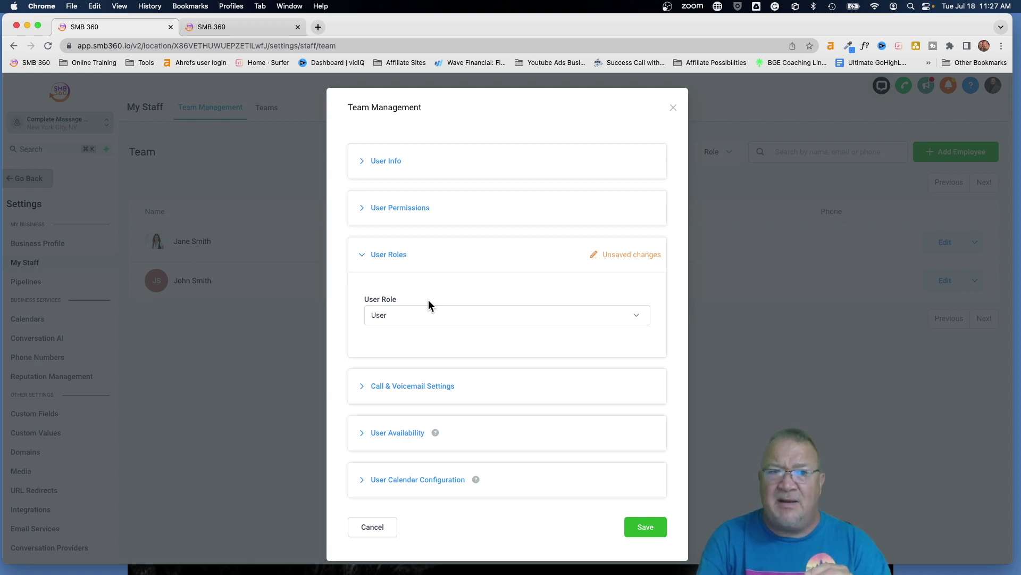
Turn off the Dashboard stats, Appointments and Bulk requests permissions for this team member
{"action": "left_click", "coordinate": [380, 209]}
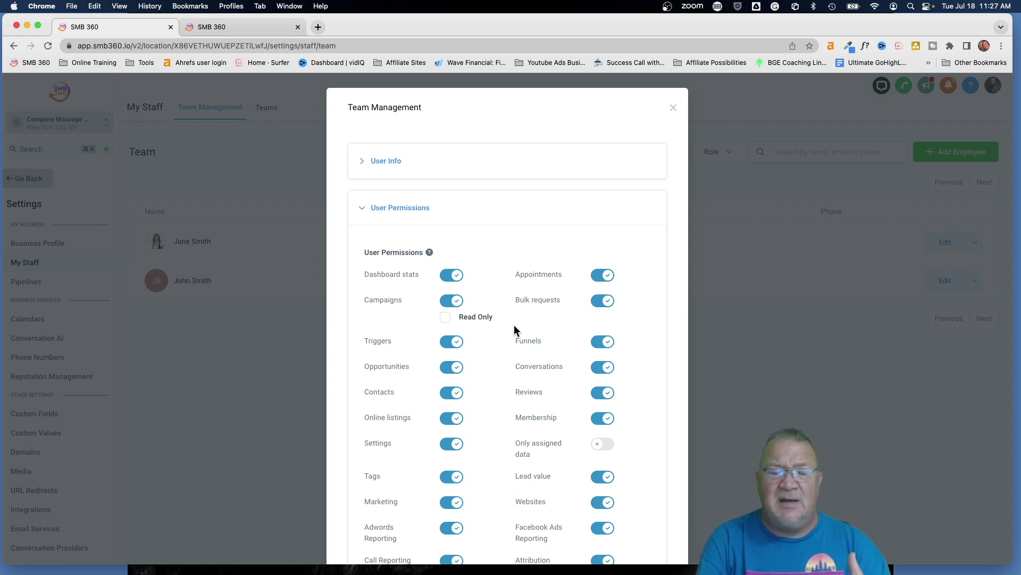
{"action": "left_click", "coordinate": [454, 276]}
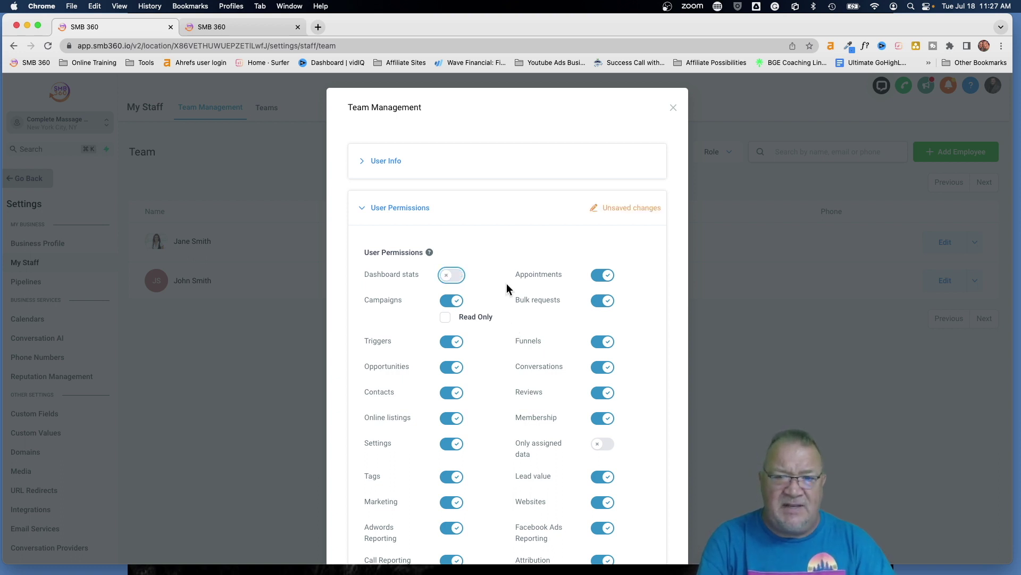
{"action": "left_click", "coordinate": [606, 276]}
{"action": "left_click", "coordinate": [604, 303]}
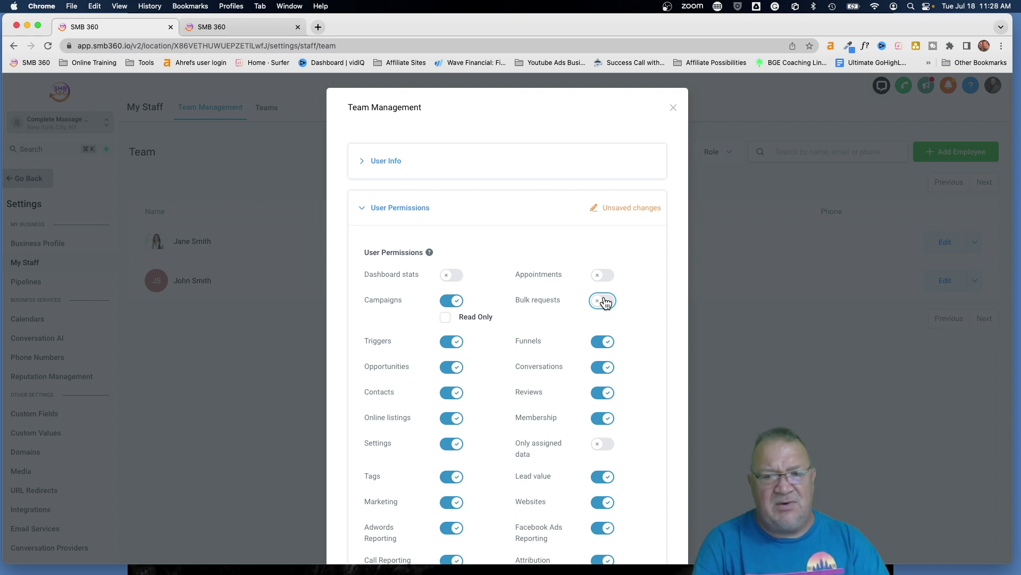
Check the SMB Standard feature list in the other tab against the team member's remaining user permissions
{"action": "left_click", "coordinate": [237, 28]}
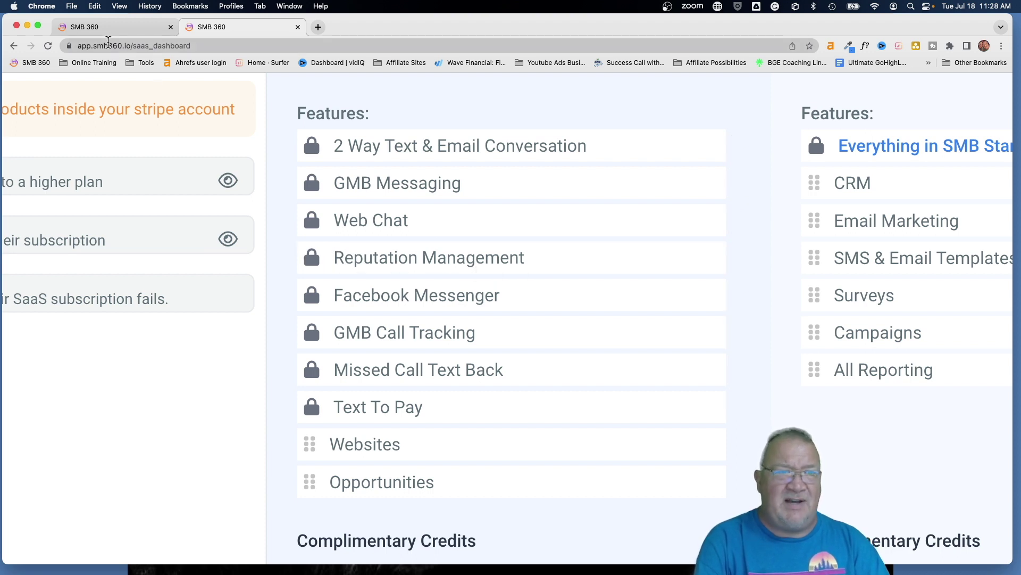
{"action": "left_click", "coordinate": [96, 33]}
{"action": "scroll", "coordinate": [520, 319], "scroll_direction": "down", "scroll_amount": 5}
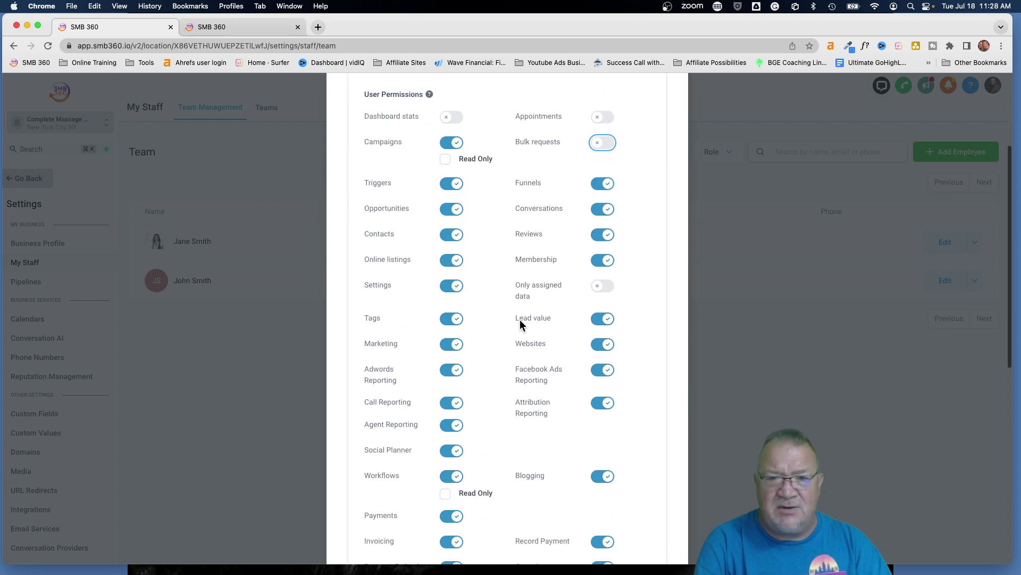
{"action": "scroll", "coordinate": [520, 320], "scroll_direction": "down", "scroll_amount": 1}
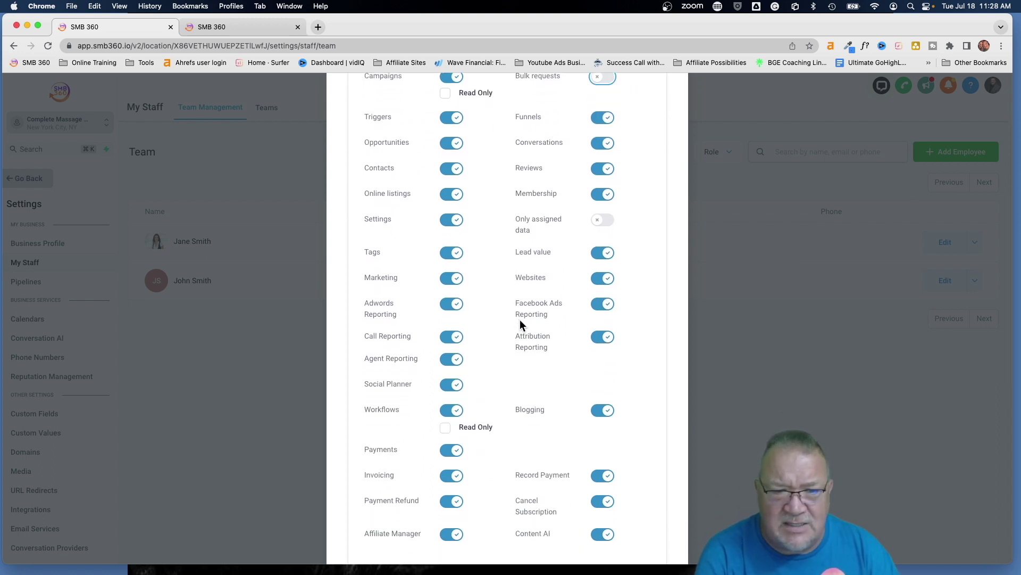
{"action": "scroll", "coordinate": [519, 319], "scroll_direction": "down", "scroll_amount": 1}
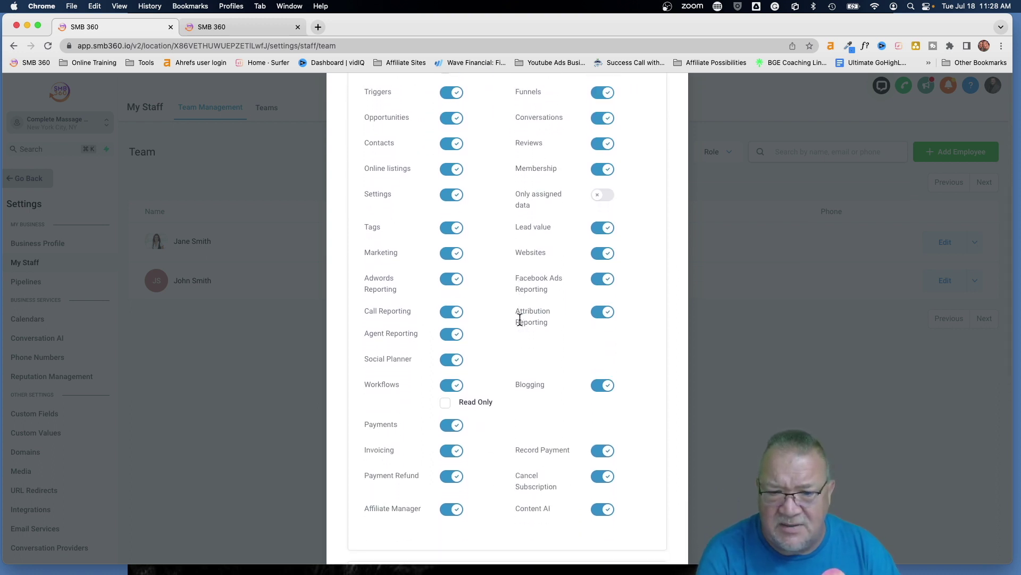
{"action": "scroll", "coordinate": [520, 319], "scroll_direction": "up", "scroll_amount": 2}
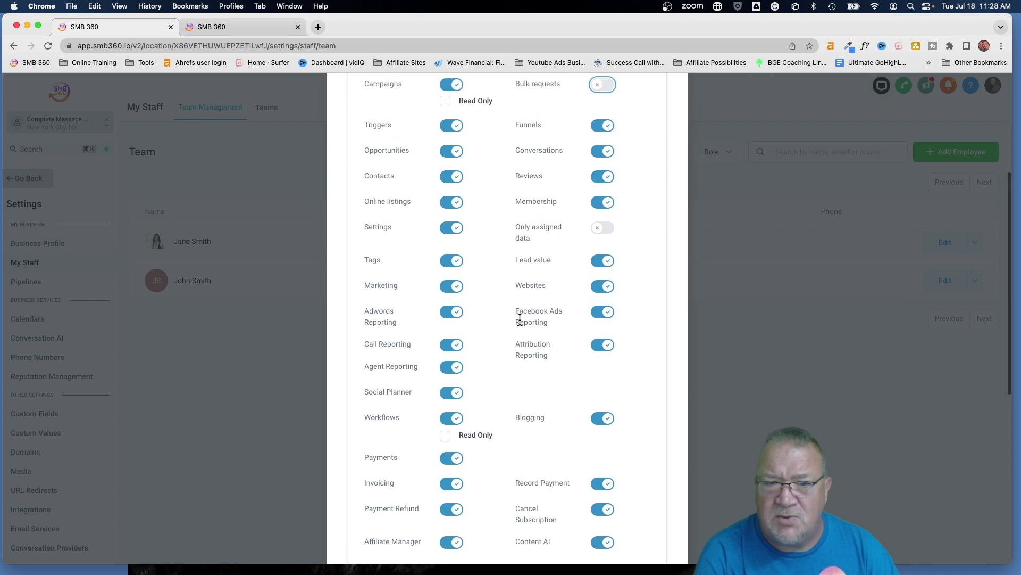
Examine the team member's full user permissions list to decide which remaining features to restrict
{"action": "scroll", "coordinate": [520, 319], "scroll_direction": "up", "scroll_amount": 2}
{"action": "scroll", "coordinate": [520, 320], "scroll_direction": "down", "scroll_amount": 2}
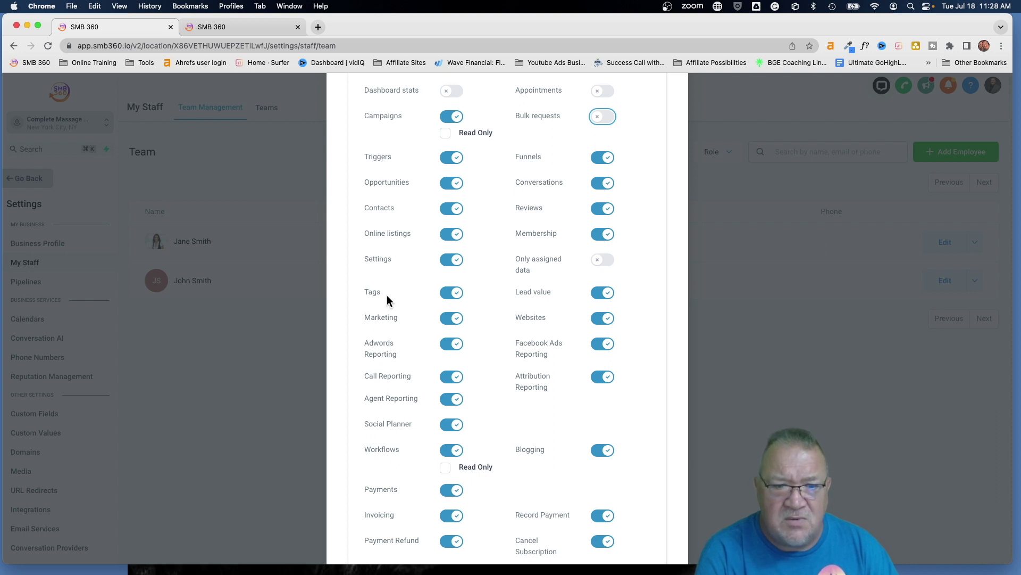
{"action": "scroll", "coordinate": [392, 369], "scroll_direction": "down", "scroll_amount": 3}
{"action": "scroll", "coordinate": [392, 371], "scroll_direction": "down", "scroll_amount": 1}
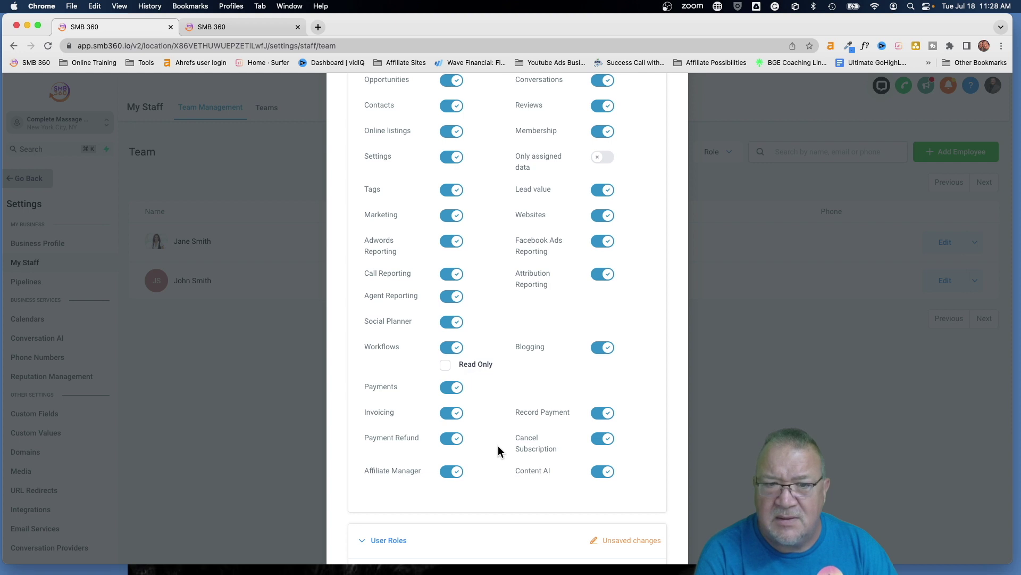
{"action": "scroll", "coordinate": [498, 446], "scroll_direction": "up", "scroll_amount": 3}
{"action": "scroll", "coordinate": [499, 447], "scroll_direction": "up", "scroll_amount": 2}
{"action": "scroll", "coordinate": [498, 447], "scroll_direction": "up", "scroll_amount": 2}
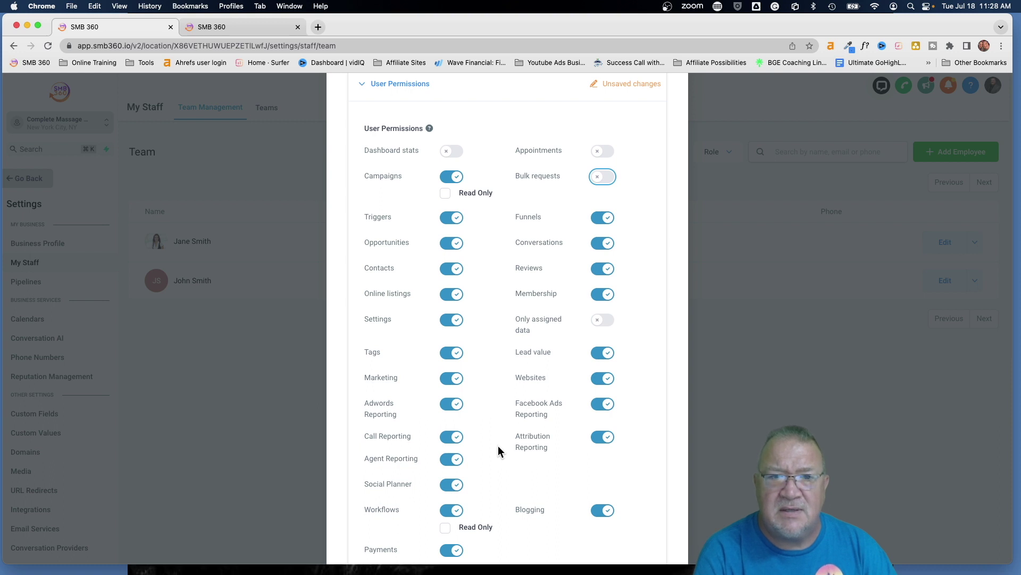
{"action": "scroll", "coordinate": [498, 446], "scroll_direction": "down", "scroll_amount": 3}
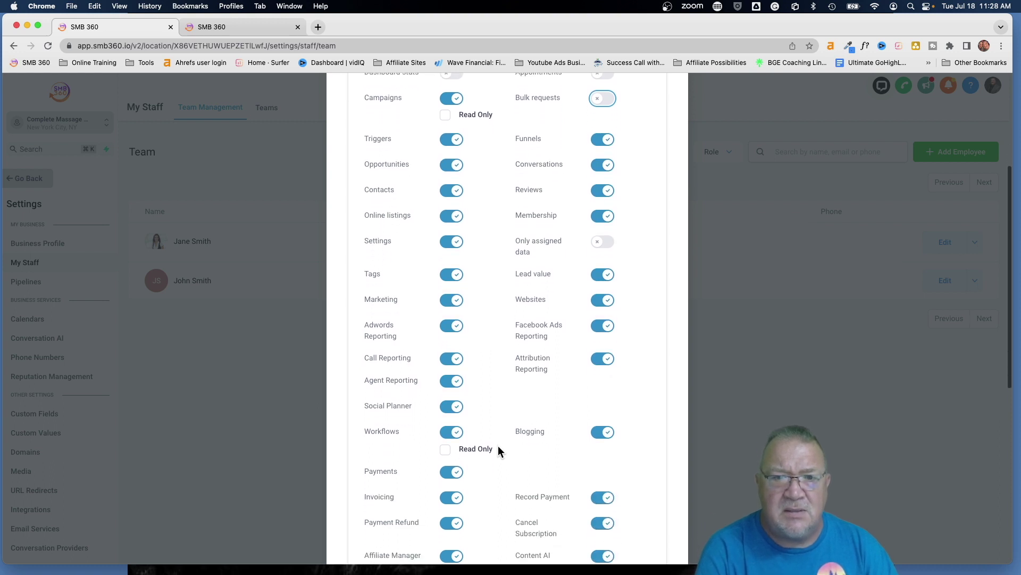
{"action": "scroll", "coordinate": [498, 451], "scroll_direction": "down", "scroll_amount": 2}
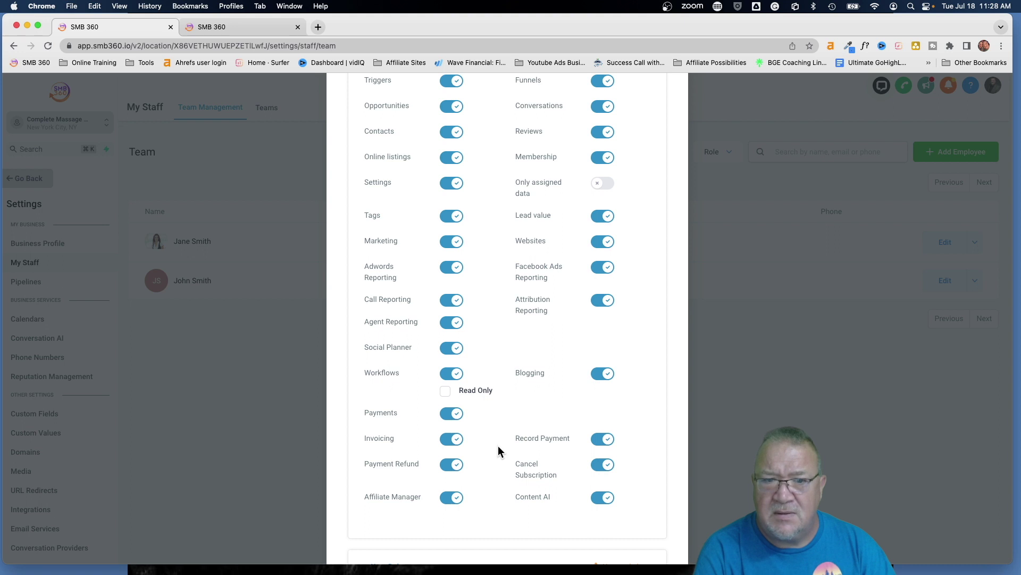
{"action": "scroll", "coordinate": [538, 487], "scroll_direction": "down", "scroll_amount": 4}
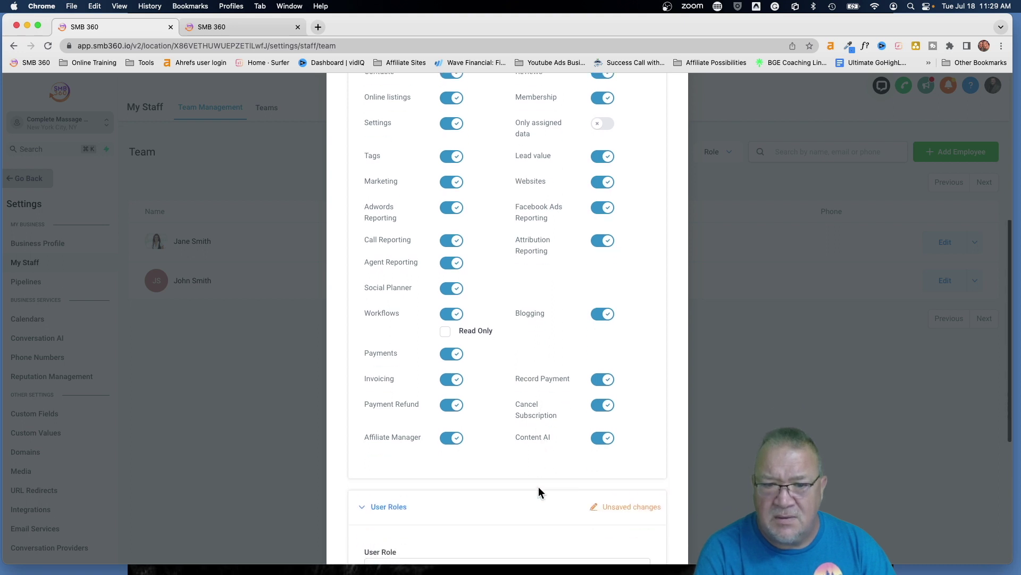
{"action": "scroll", "coordinate": [538, 492], "scroll_direction": "up", "scroll_amount": 3}
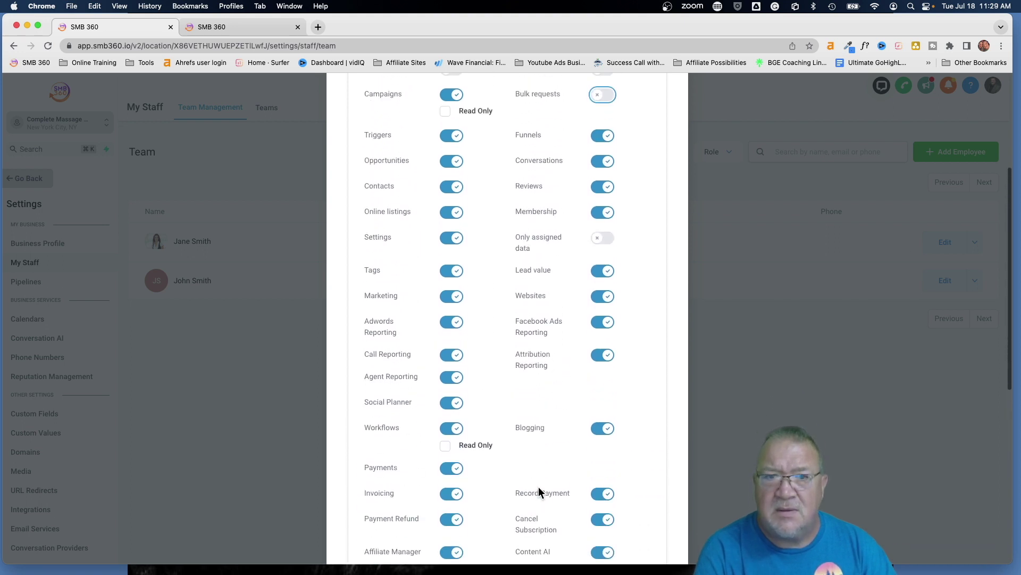
{"action": "scroll", "coordinate": [539, 491], "scroll_direction": "up", "scroll_amount": 3}
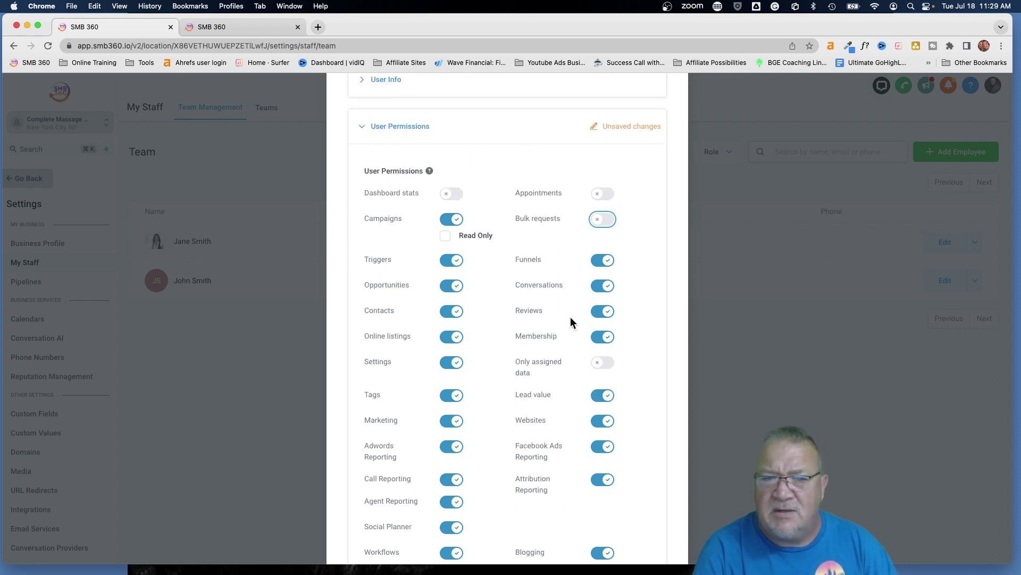
Turn off the Reviews, Marketing and Opportunities permissions, checking the choices against the SaaS plan feature list in the other tab
{"action": "left_click", "coordinate": [607, 314]}
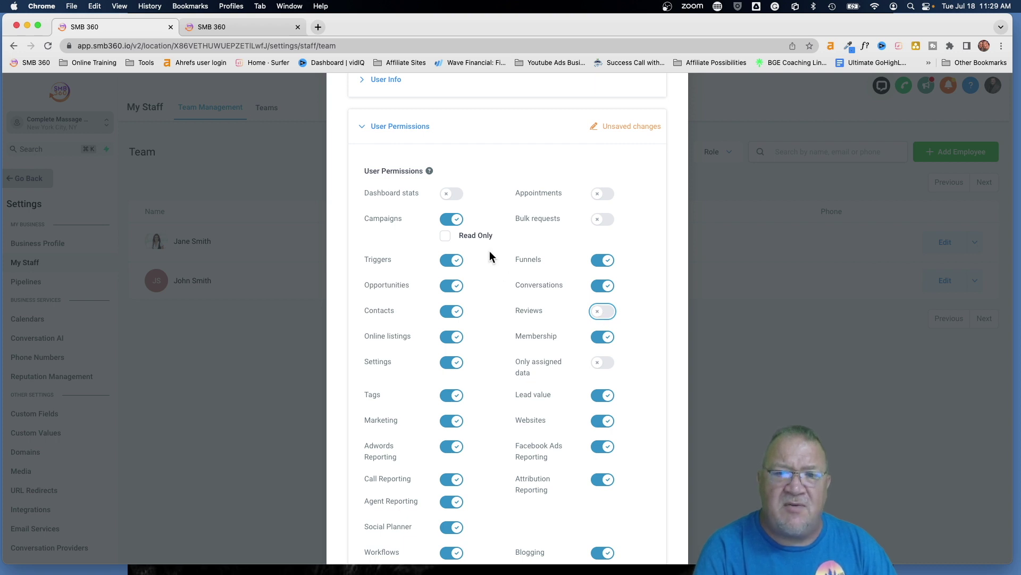
{"action": "left_click", "coordinate": [240, 33]}
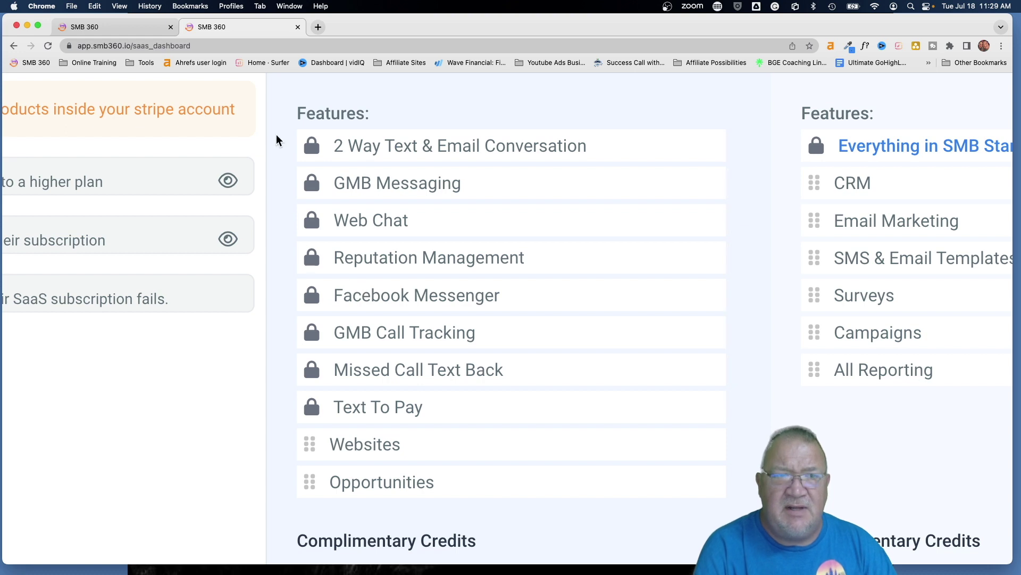
{"action": "left_click", "coordinate": [110, 29]}
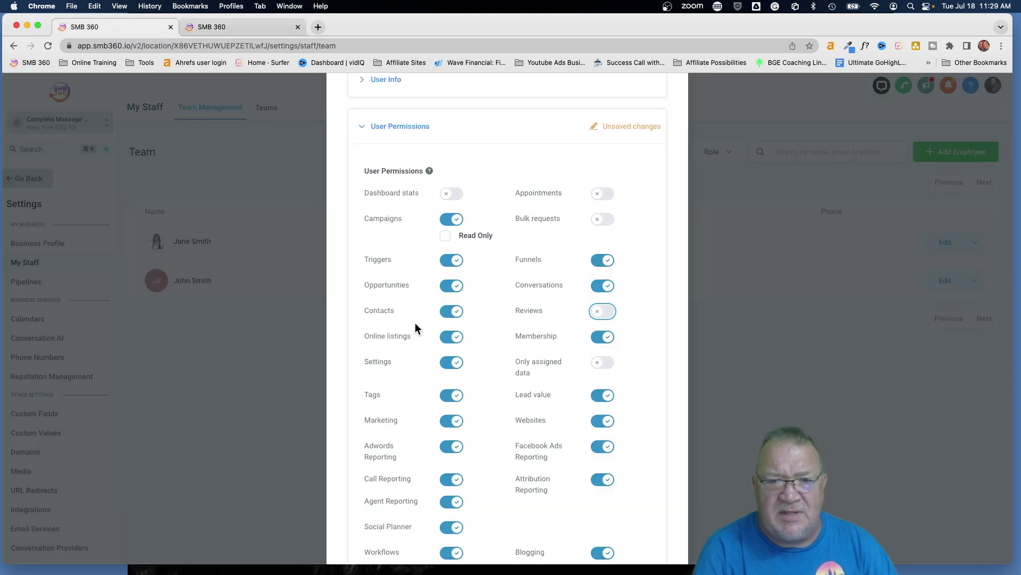
{"action": "left_click", "coordinate": [453, 422]}
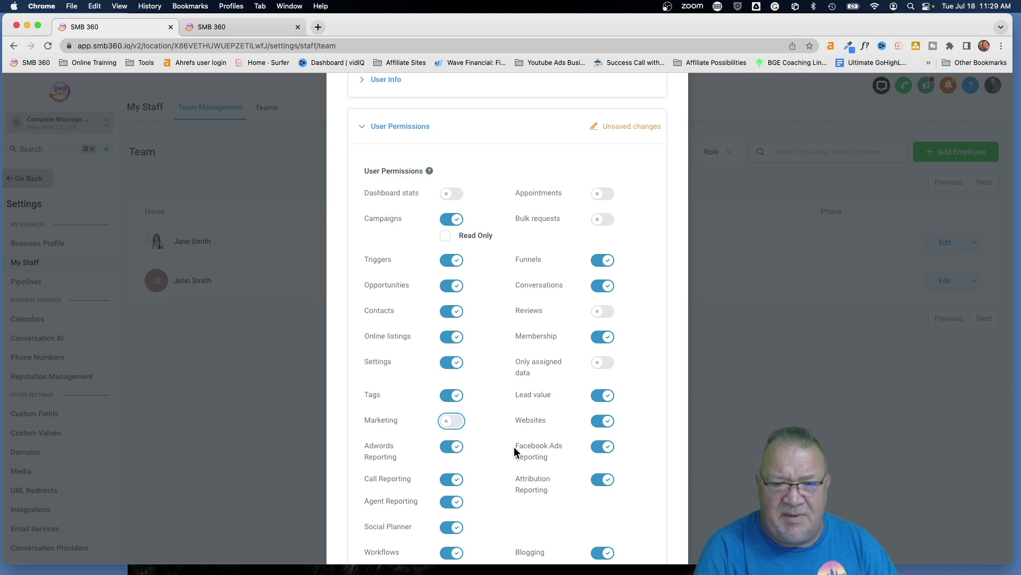
{"action": "scroll", "coordinate": [515, 448], "scroll_direction": "down", "scroll_amount": 2}
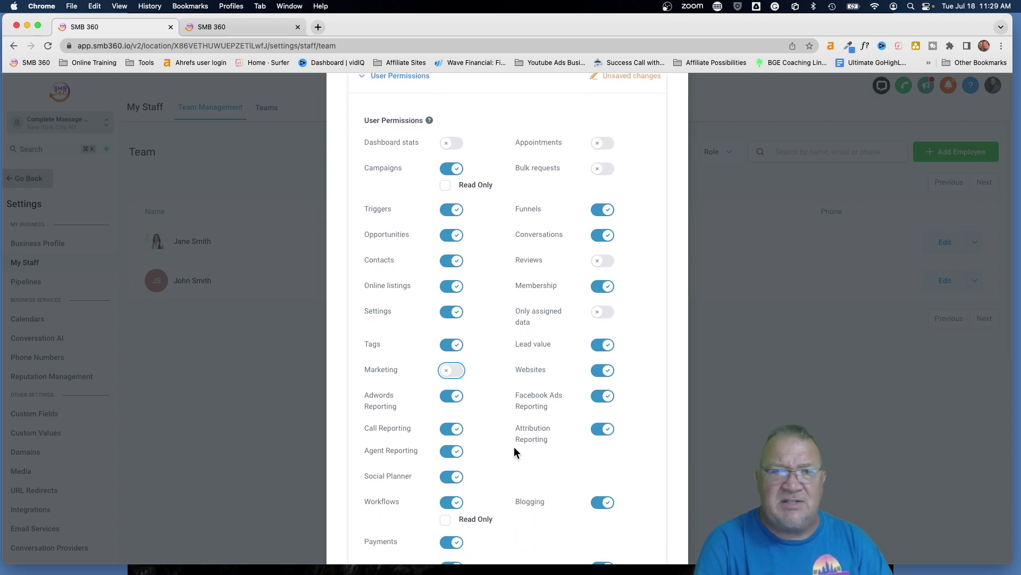
{"action": "left_click", "coordinate": [242, 29]}
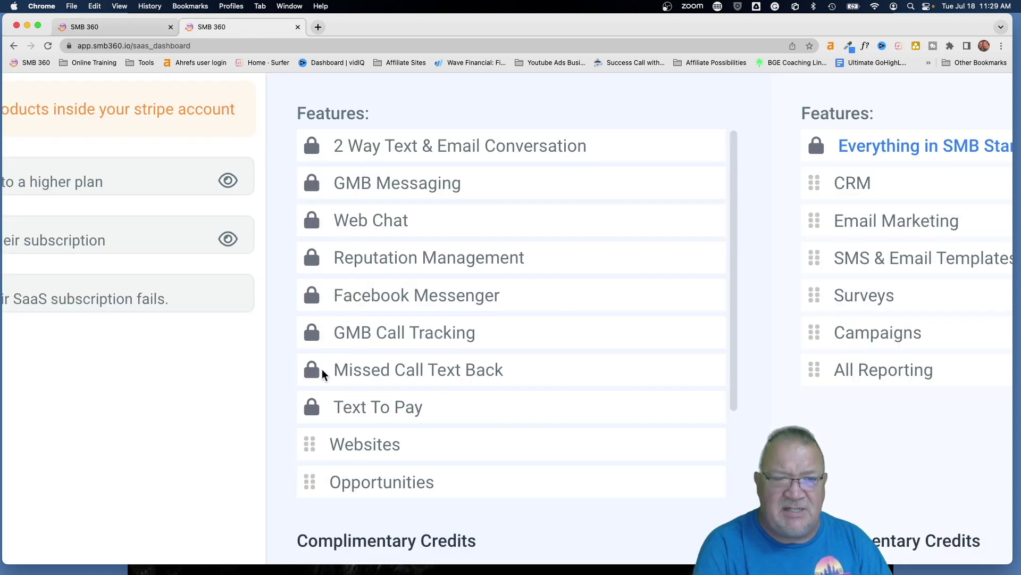
{"action": "left_click", "coordinate": [134, 27]}
{"action": "left_click", "coordinate": [452, 235]}
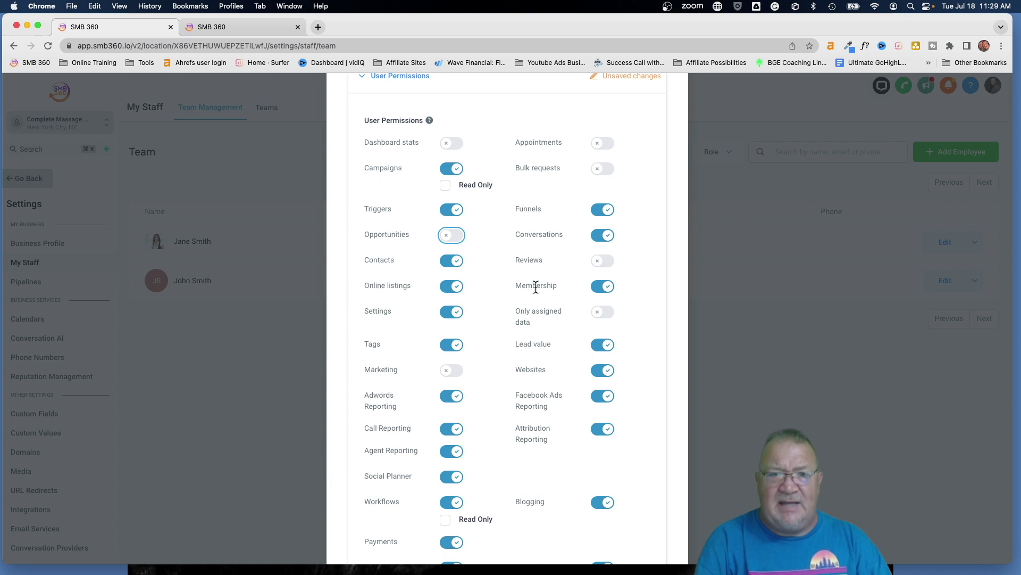
Turn off the Settings, Online listings, Membership, Websites and Blogging permissions for this team member
{"action": "scroll", "coordinate": [536, 286], "scroll_direction": "down", "scroll_amount": 5}
{"action": "scroll", "coordinate": [536, 288], "scroll_direction": "down", "scroll_amount": 5}
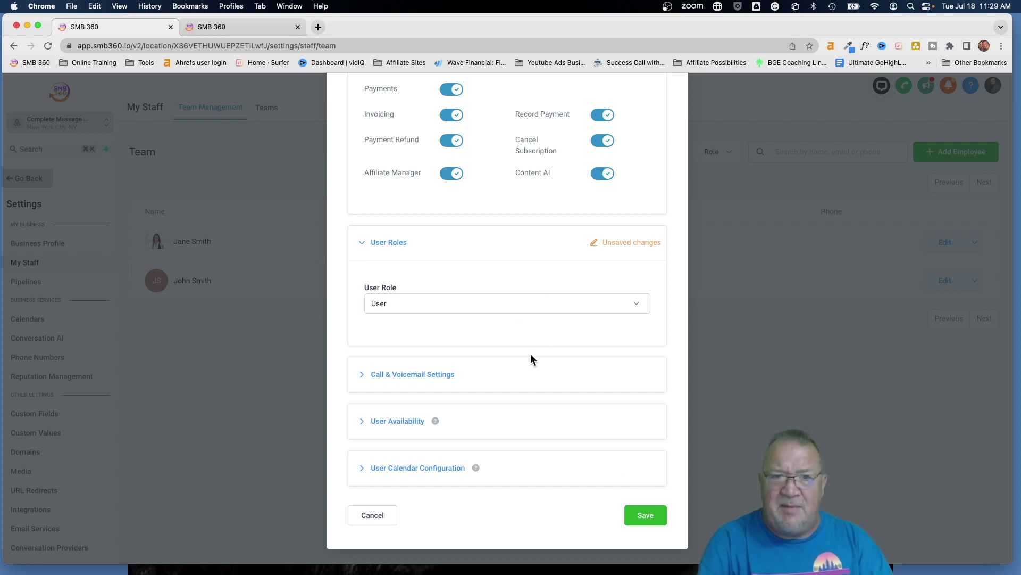
{"action": "scroll", "coordinate": [511, 317], "scroll_direction": "up", "scroll_amount": 8}
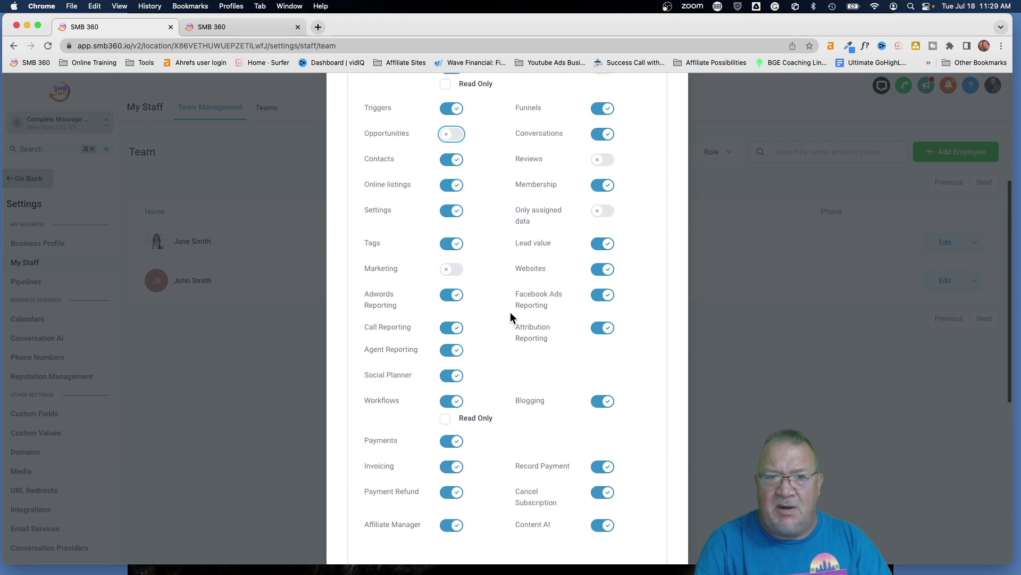
{"action": "scroll", "coordinate": [482, 271], "scroll_direction": "up", "scroll_amount": 1}
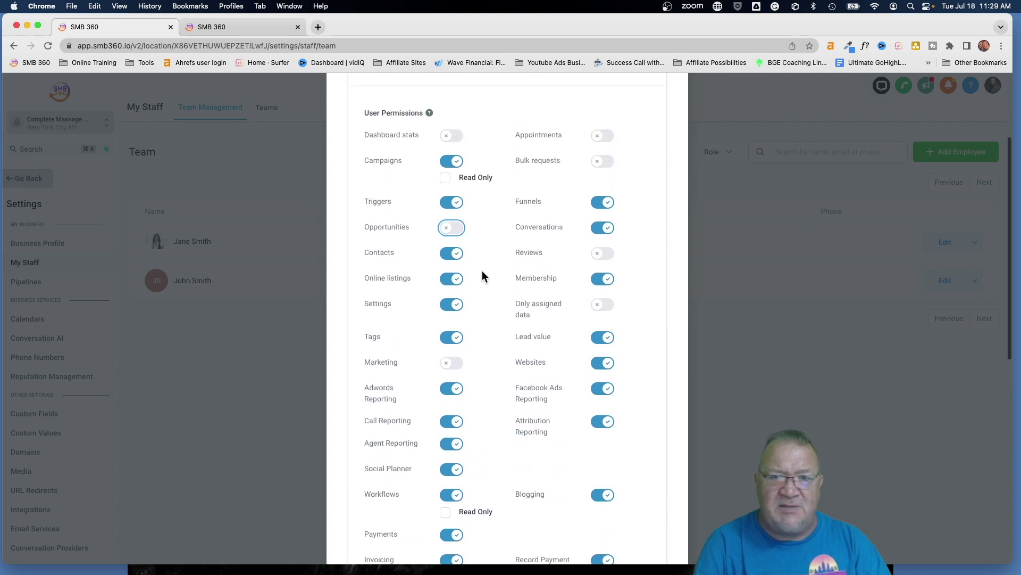
{"action": "left_click", "coordinate": [453, 268]}
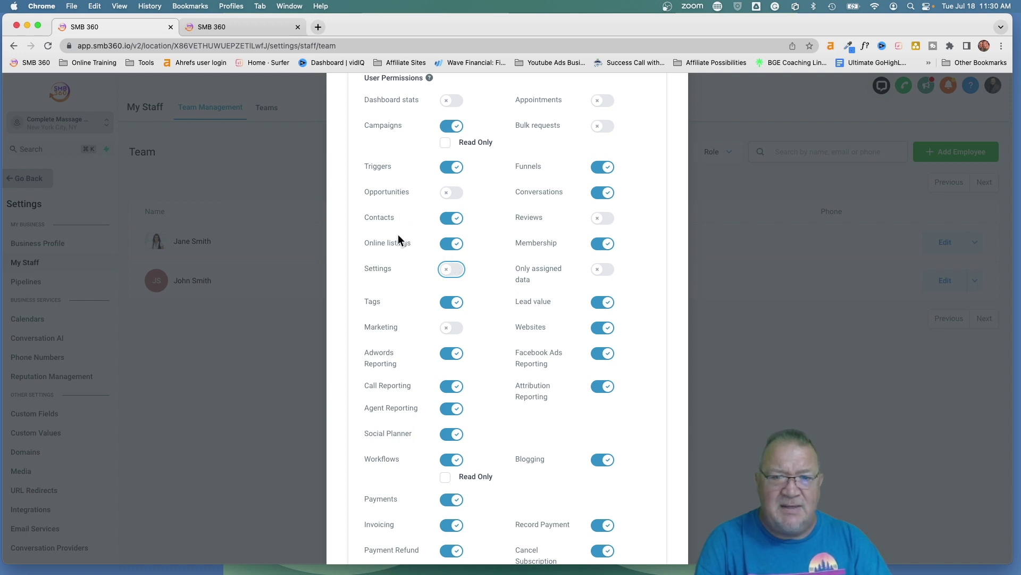
{"action": "left_click", "coordinate": [452, 247]}
{"action": "left_click", "coordinate": [606, 246]}
{"action": "left_click", "coordinate": [612, 330]}
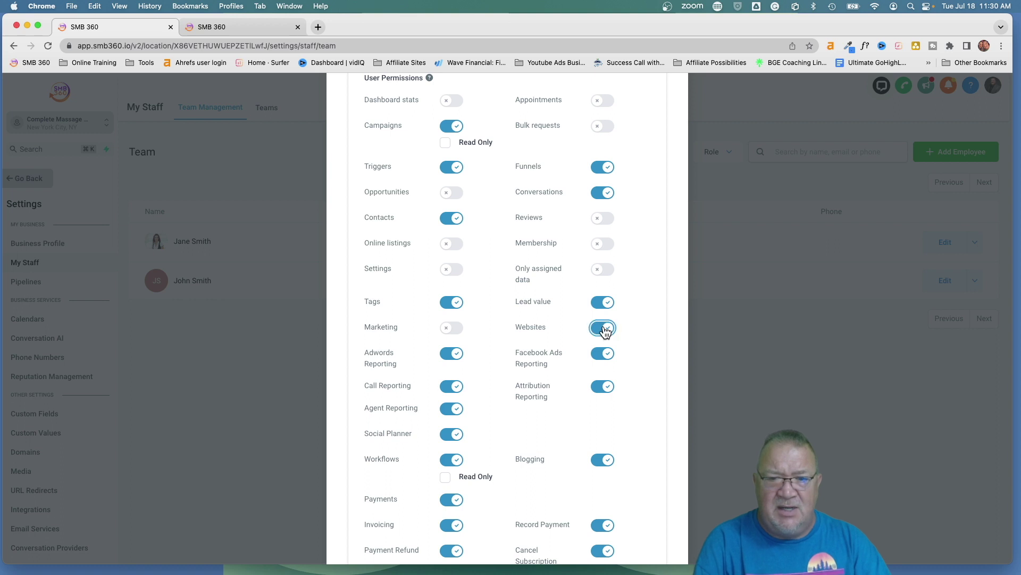
{"action": "left_click", "coordinate": [608, 463]}
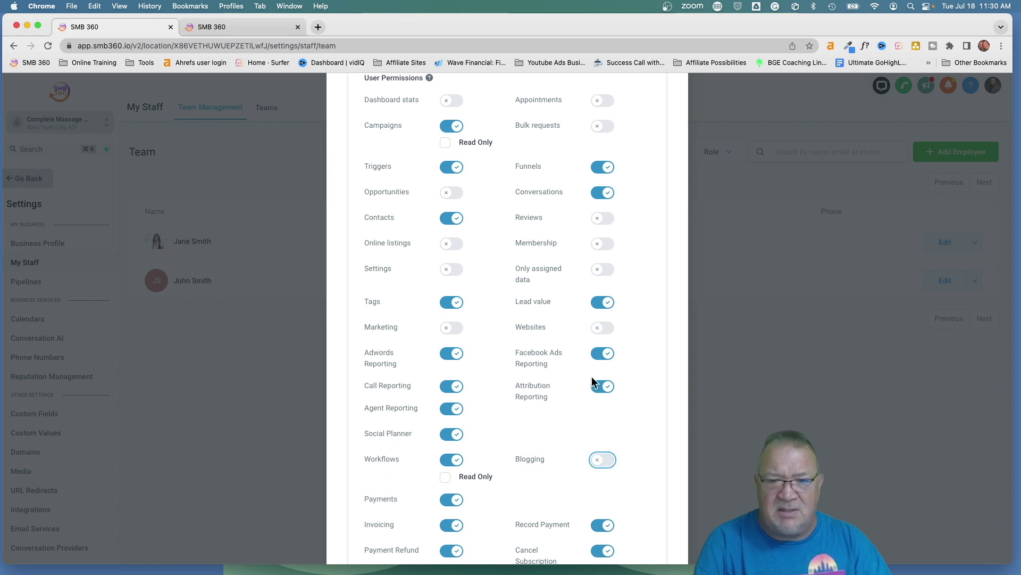
Turn off the Lead value, Facebook Ads Reporting, Adwords Reporting, Call Reporting and Agent Reporting permissions
{"action": "scroll", "coordinate": [612, 396], "scroll_direction": "down", "scroll_amount": 2}
{"action": "left_click", "coordinate": [606, 299]}
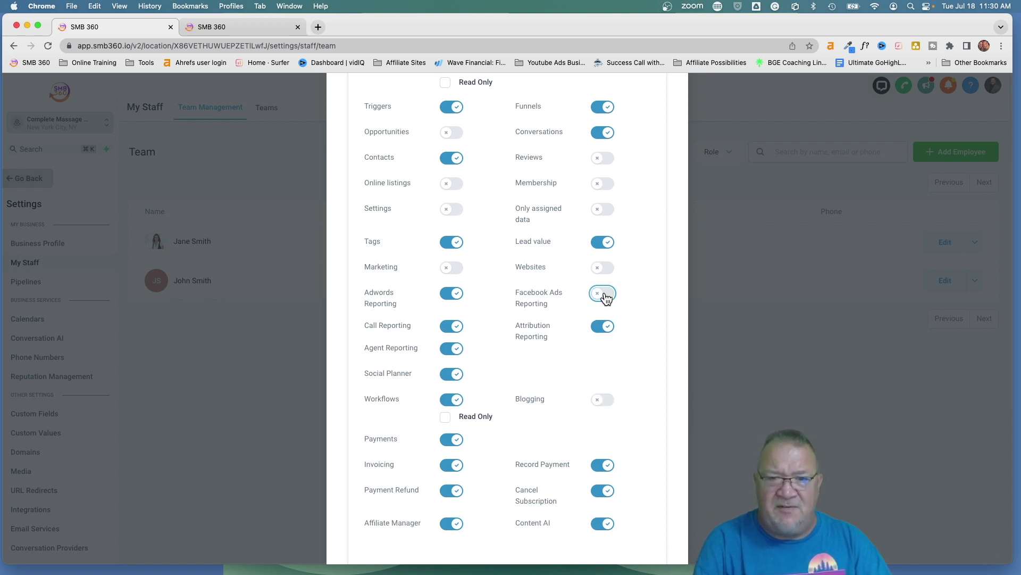
{"action": "left_click", "coordinate": [604, 243]}
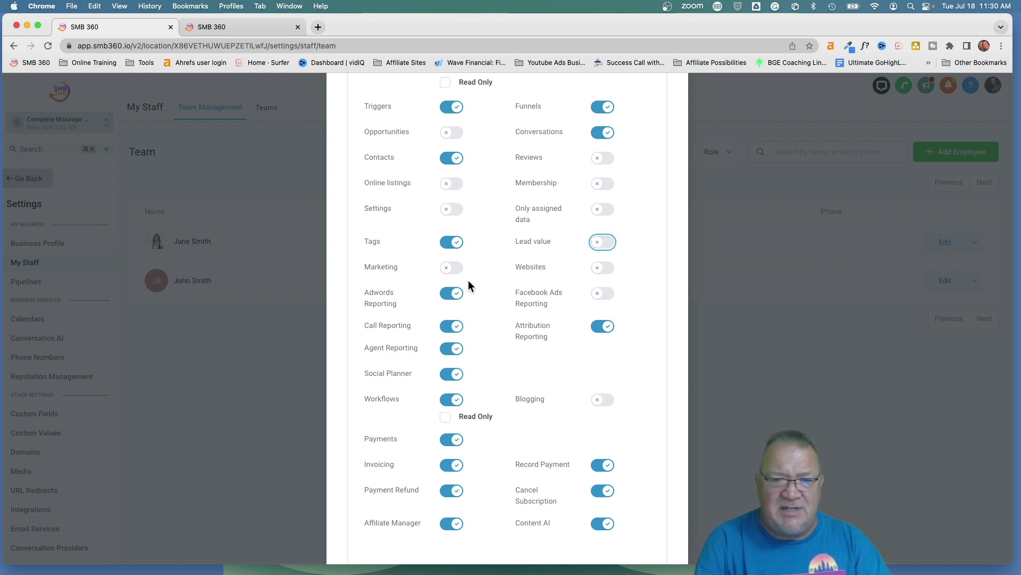
{"action": "left_click", "coordinate": [453, 294]}
{"action": "left_click", "coordinate": [454, 327]}
{"action": "left_click", "coordinate": [454, 350]}
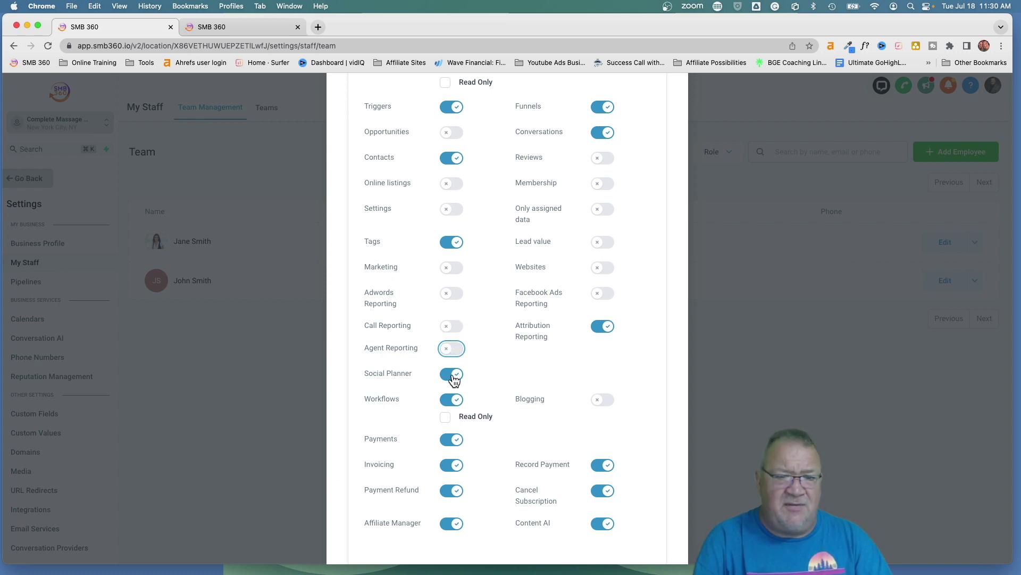
Turn off the Social Planner and Workflows permissions and save the team member's changes
{"action": "left_click", "coordinate": [453, 376]}
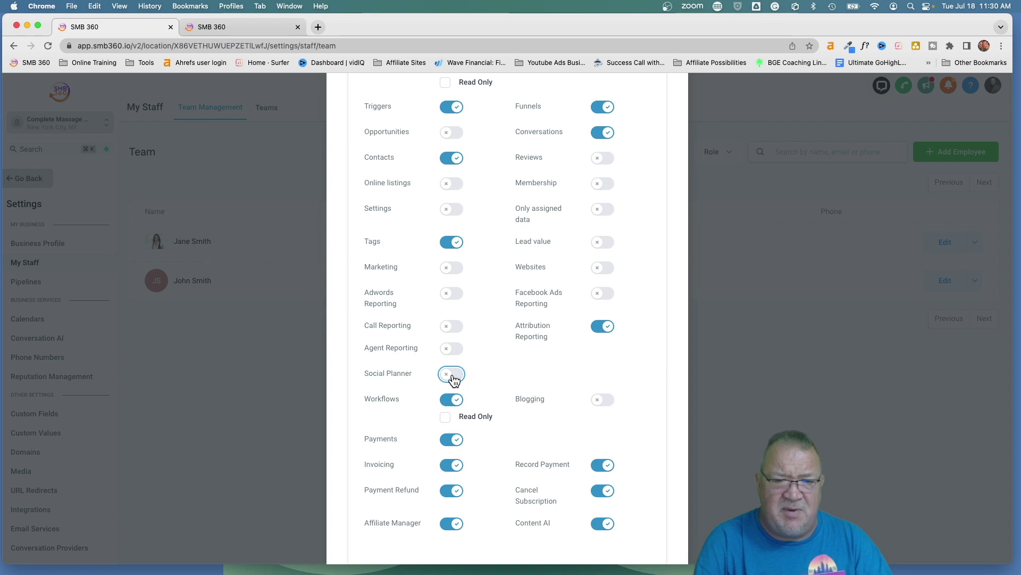
{"action": "left_click", "coordinate": [452, 401]}
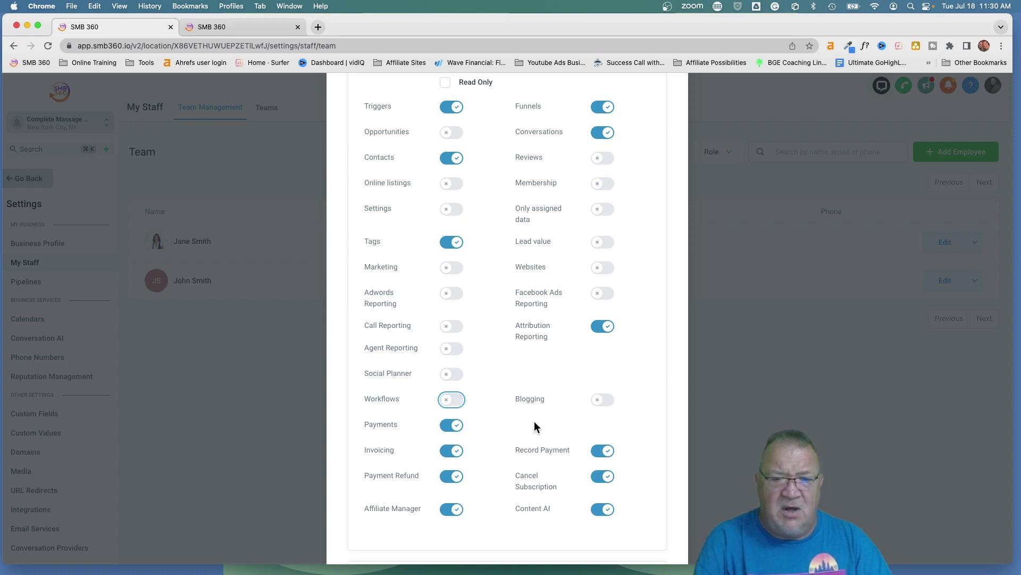
{"action": "scroll", "coordinate": [618, 441], "scroll_direction": "down", "scroll_amount": 3}
{"action": "scroll", "coordinate": [618, 441], "scroll_direction": "down", "scroll_amount": 5}
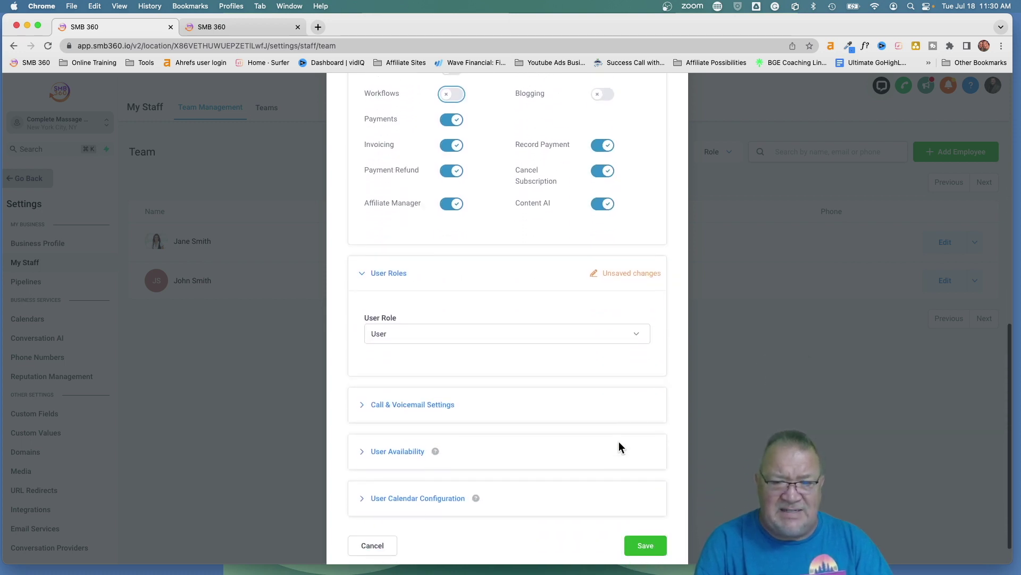
{"action": "left_click", "coordinate": [640, 515]}
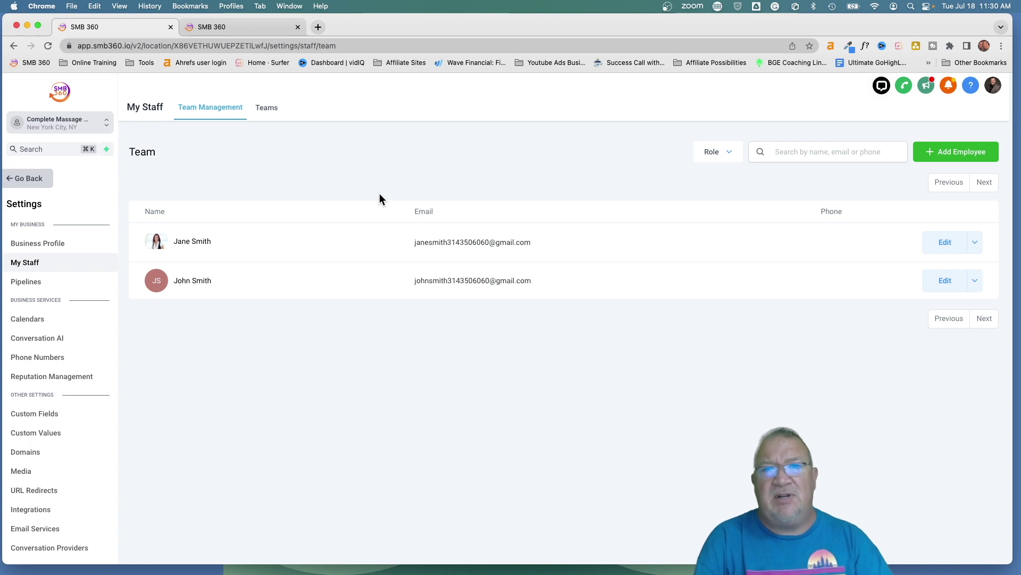
Log in as the second team member, choosing the account whose email matches the one in the staff list
{"action": "scroll", "coordinate": [889, 172], "scroll_direction": "up", "scroll_amount": 5}
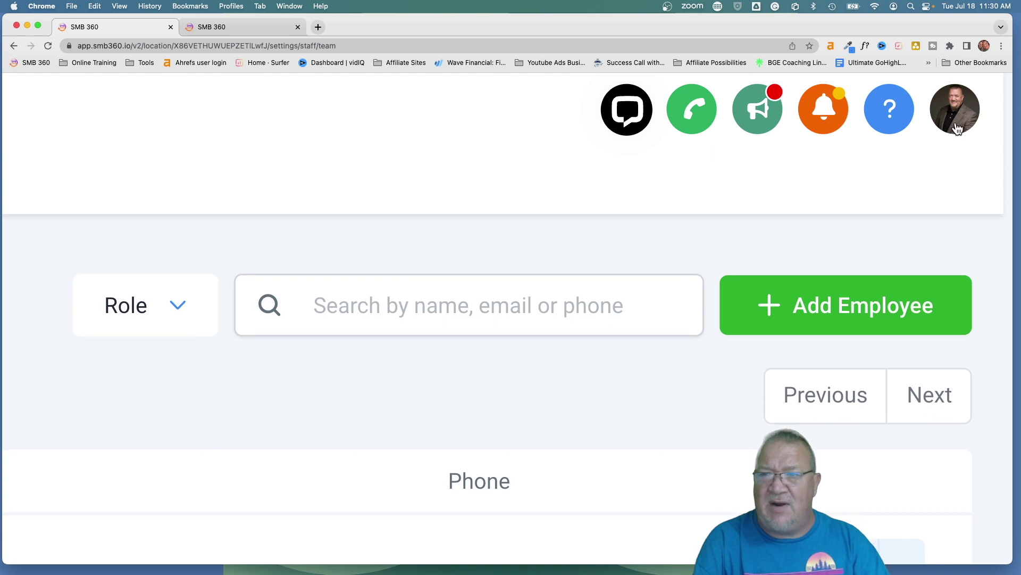
{"action": "left_click", "coordinate": [953, 117]}
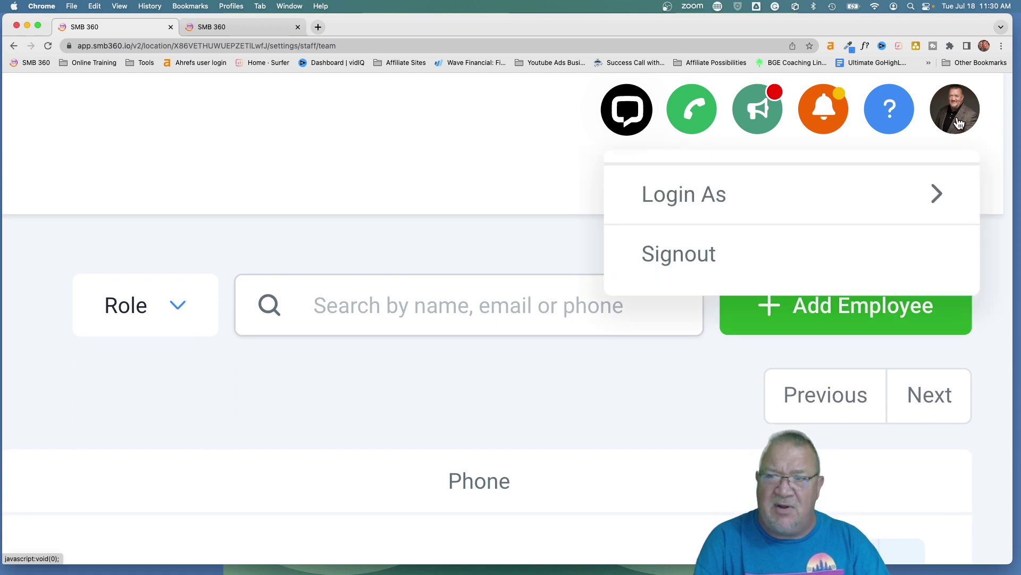
{"action": "left_click", "coordinate": [713, 194]}
{"action": "scroll", "coordinate": [253, 256], "scroll_direction": "down", "scroll_amount": 10}
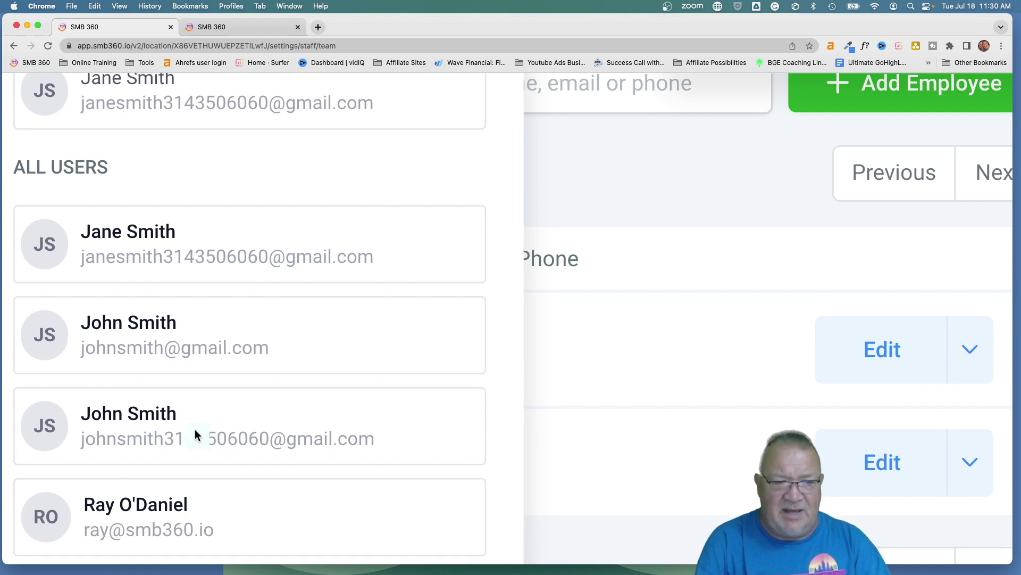
{"action": "left_click", "coordinate": [160, 421]}
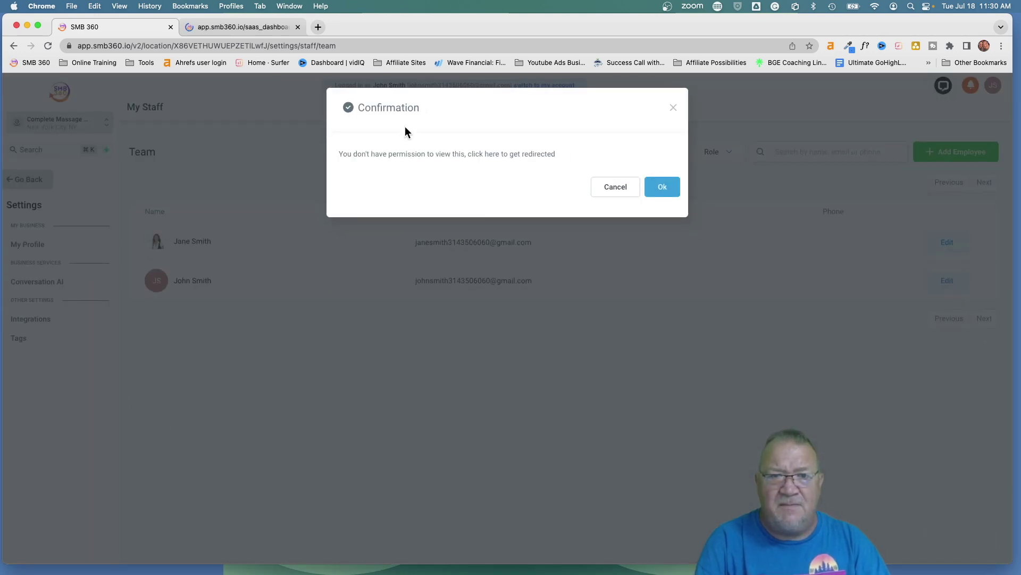
Accept the redirect to the dashboard, reload it, and open the settings to examine what this team member can access
{"action": "left_click", "coordinate": [661, 190]}
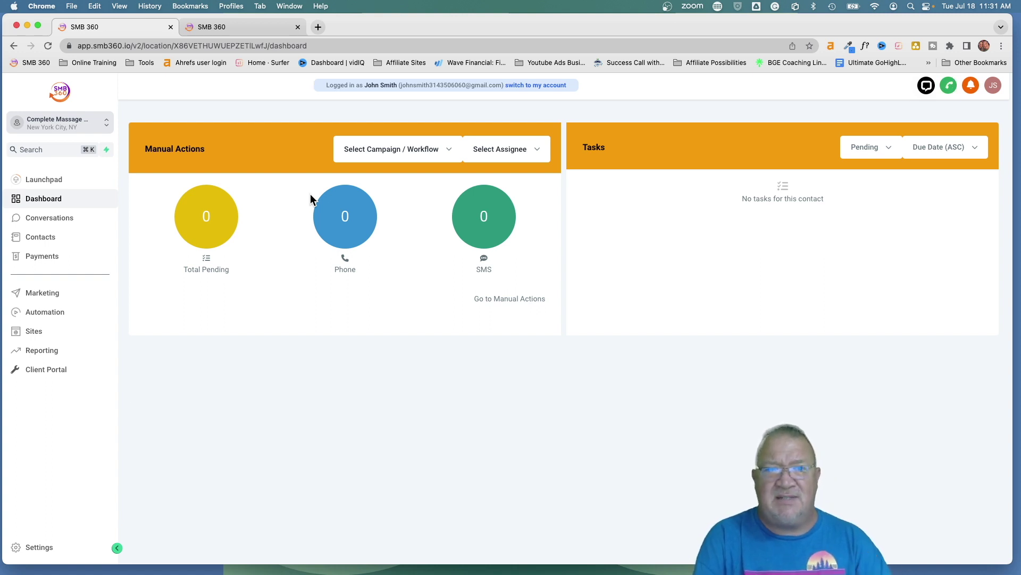
{"action": "left_click", "coordinate": [48, 46]}
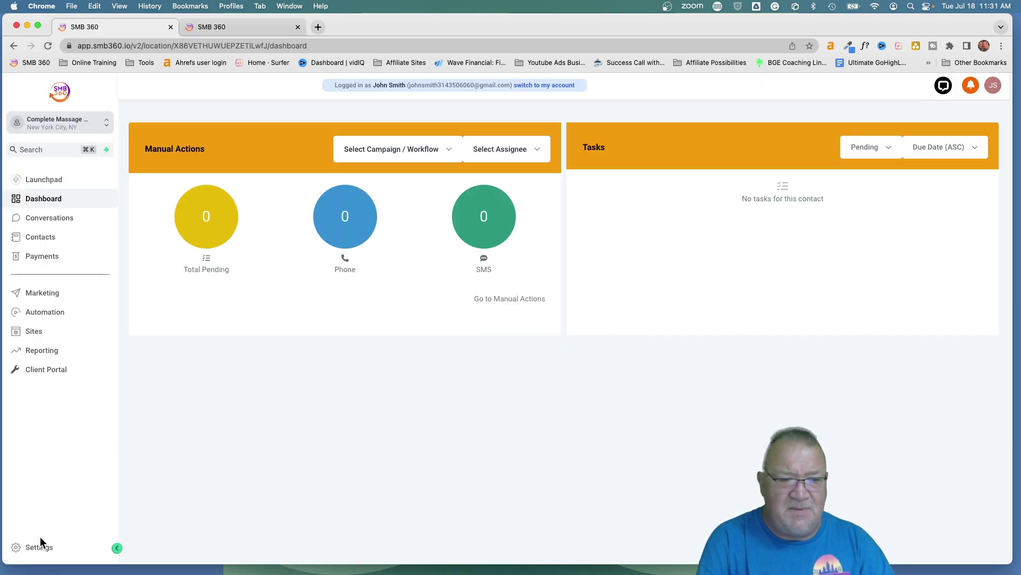
{"action": "left_click", "coordinate": [37, 547]}
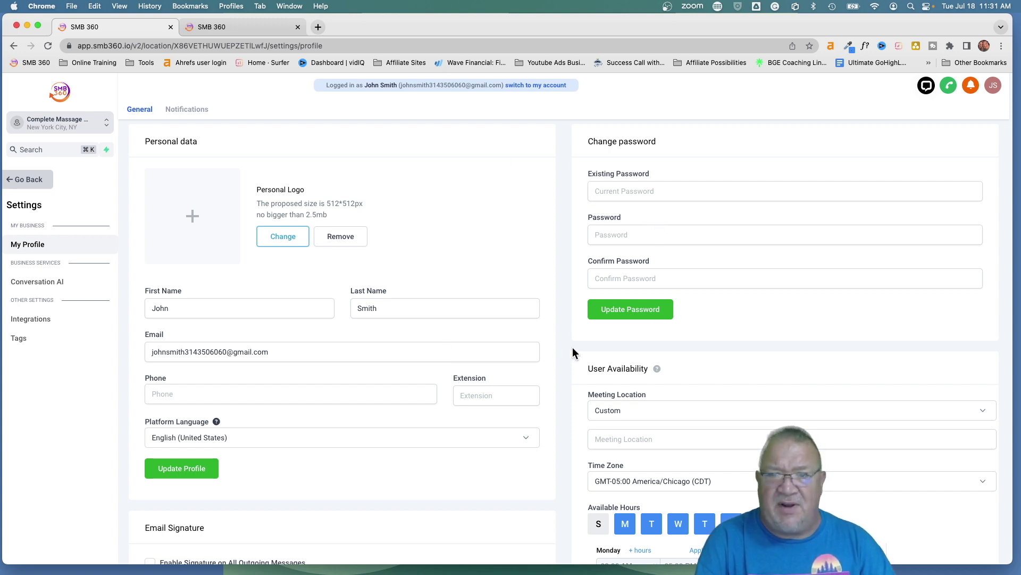
Review the team member's profile settings down to the integrations and email sync options, and return to the dashboard
{"action": "scroll", "coordinate": [572, 347], "scroll_direction": "down", "scroll_amount": 6}
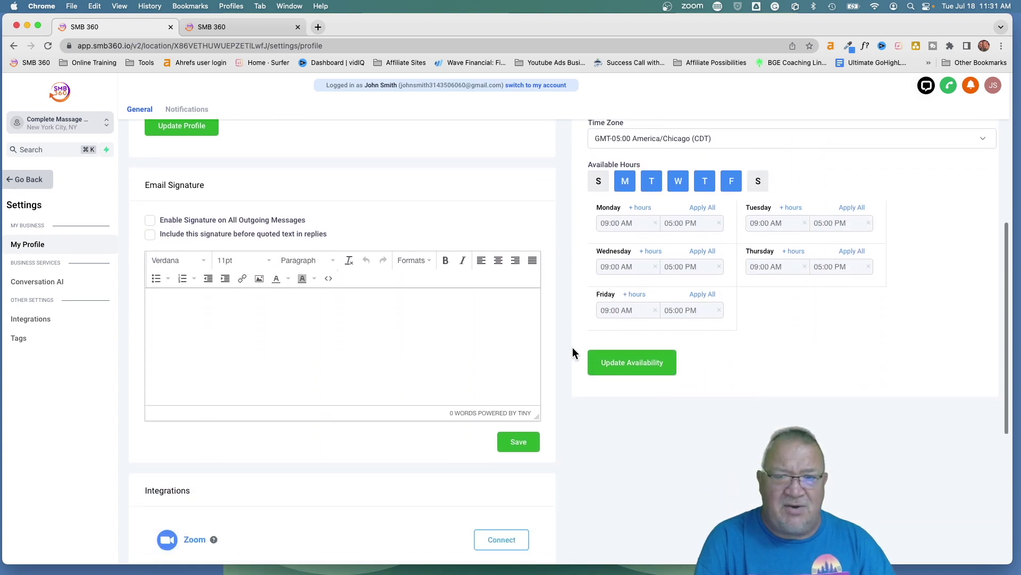
{"action": "scroll", "coordinate": [572, 347], "scroll_direction": "down", "scroll_amount": 2}
{"action": "scroll", "coordinate": [548, 372], "scroll_direction": "down", "scroll_amount": 3}
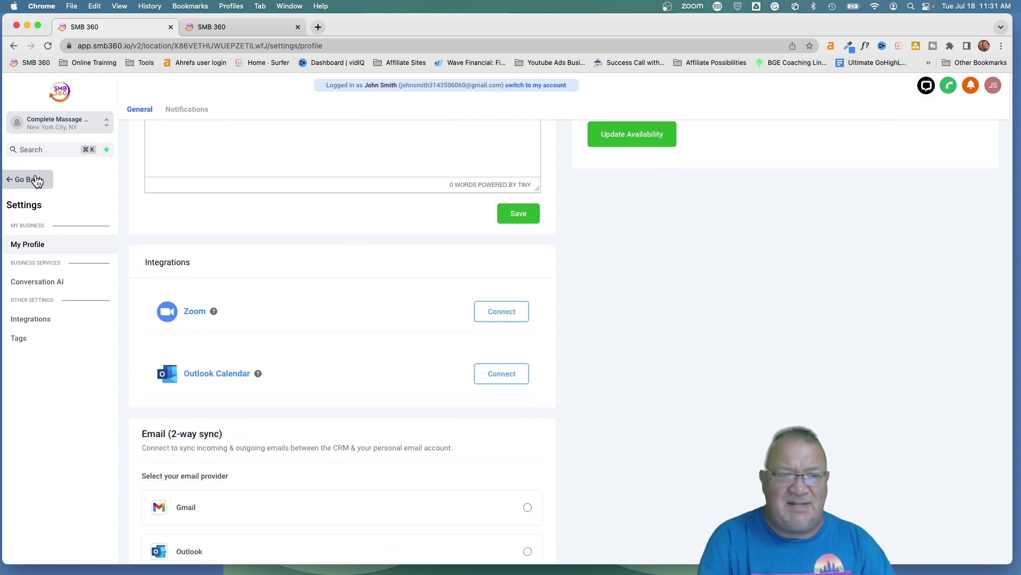
{"action": "left_click", "coordinate": [19, 181]}
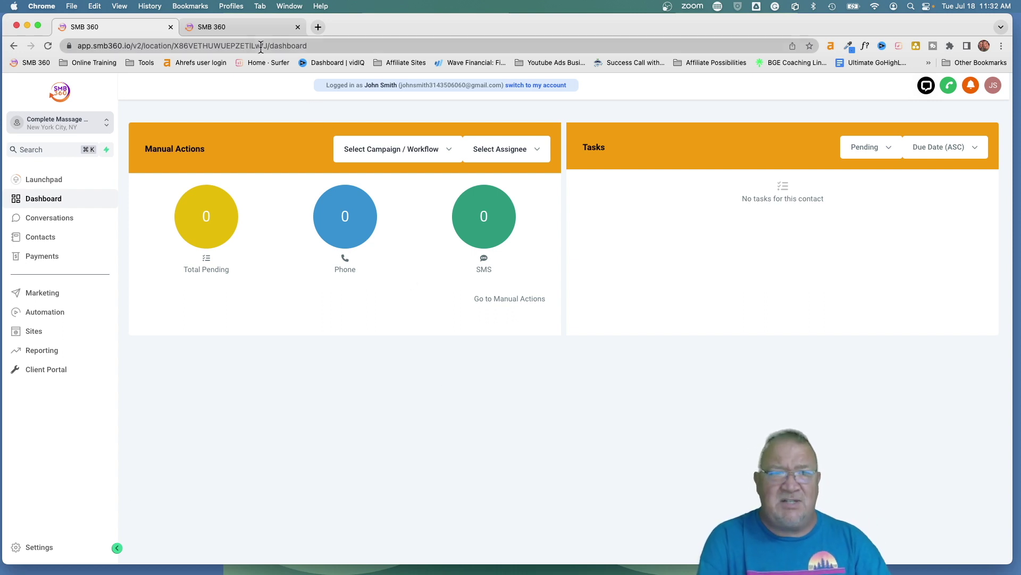
Switch from the team member's login back to the administrator's own account and go to the agency view
{"action": "left_click", "coordinate": [234, 28]}
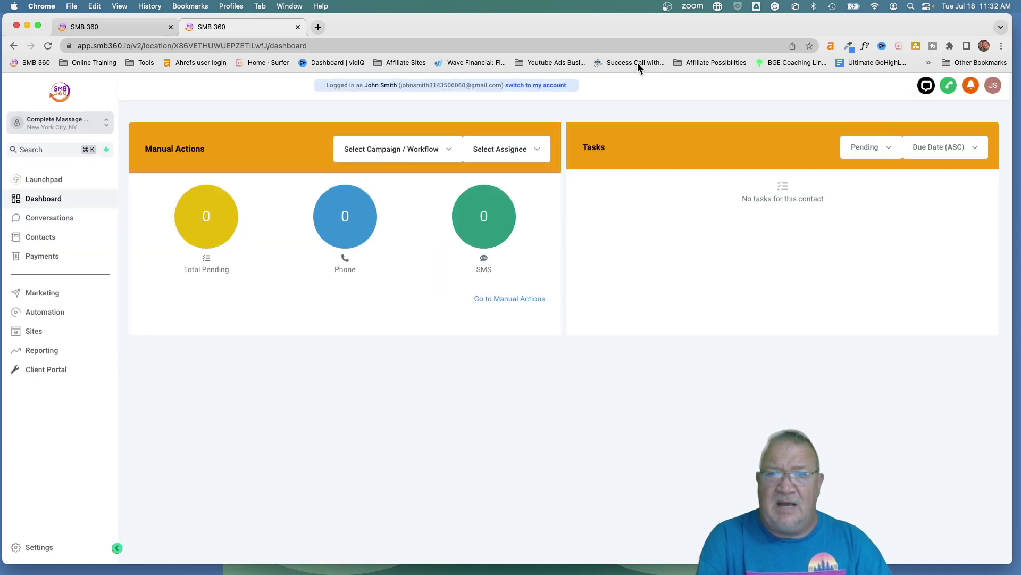
{"action": "left_click", "coordinate": [530, 85]}
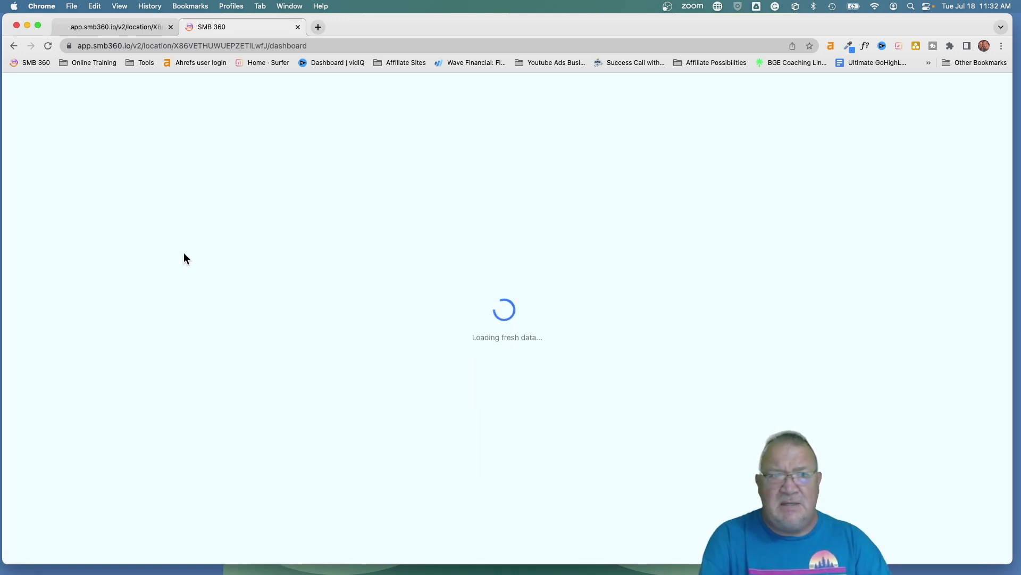
{"action": "left_click", "coordinate": [108, 122]}
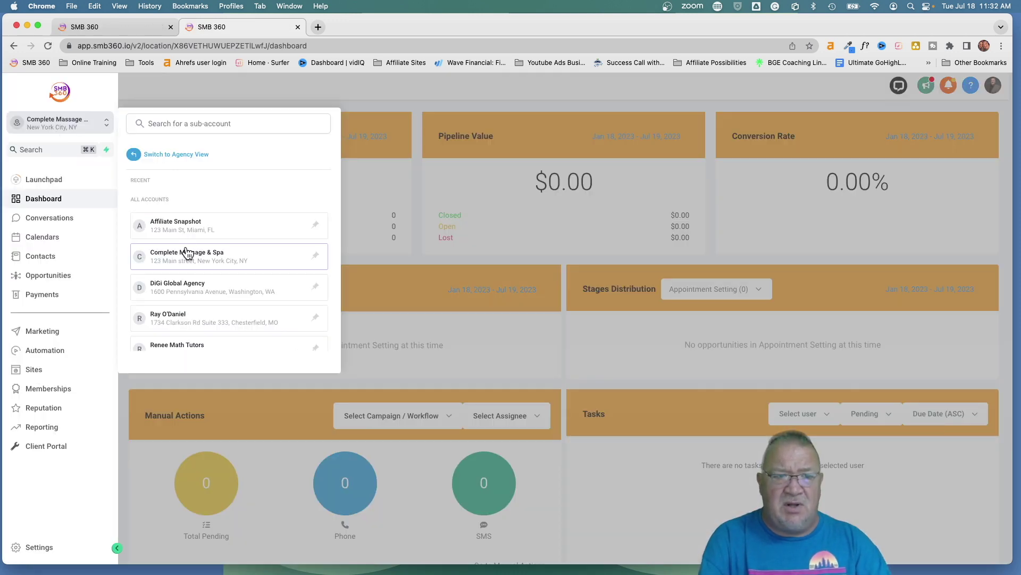
{"action": "left_click", "coordinate": [155, 154]}
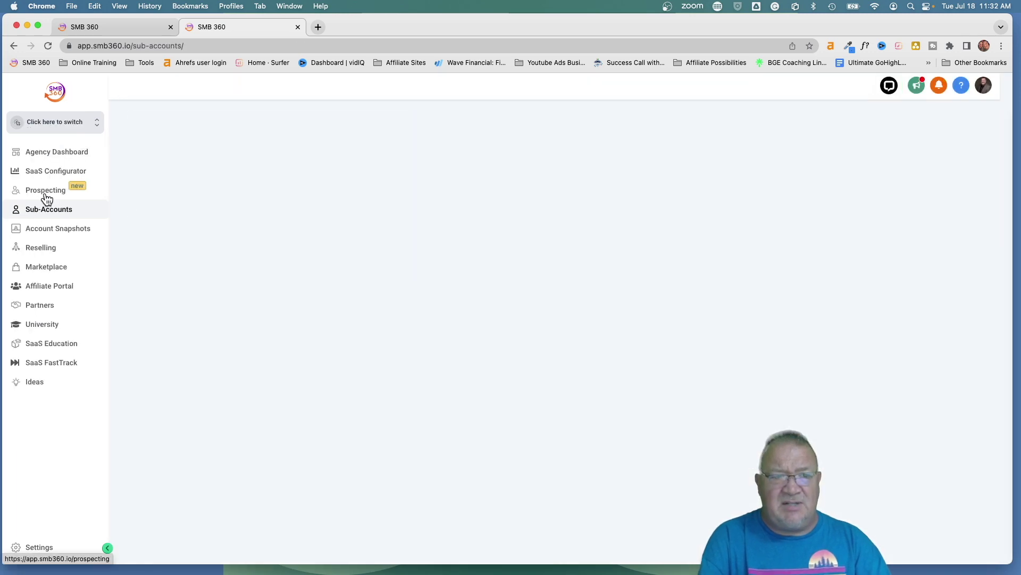
Open the SaaS Configurator and examine the locked features of the SMB Standard plan, down to Text To Pay
{"action": "left_click", "coordinate": [49, 169]}
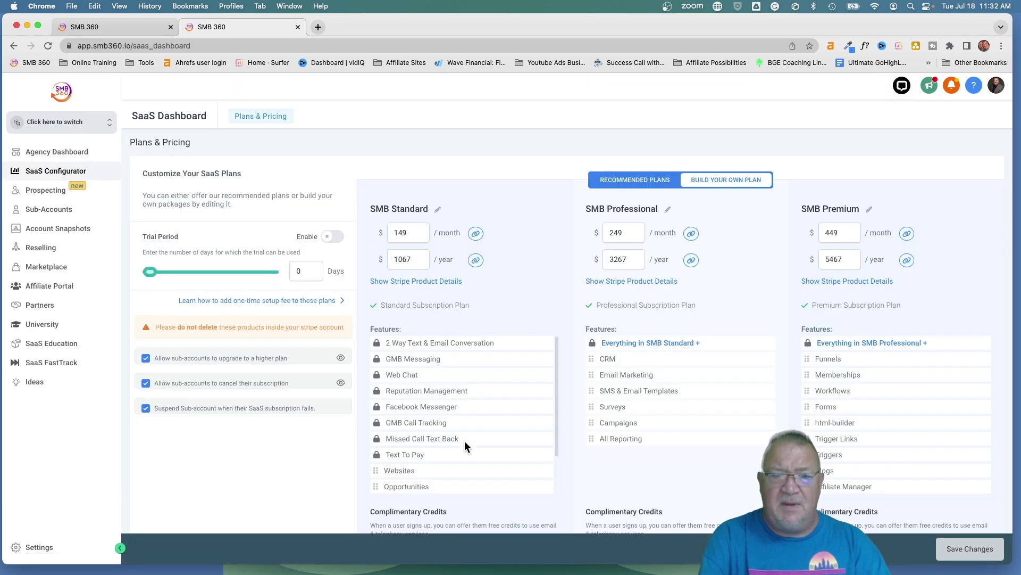
{"action": "scroll", "coordinate": [454, 310], "scroll_direction": "up", "scroll_amount": 5}
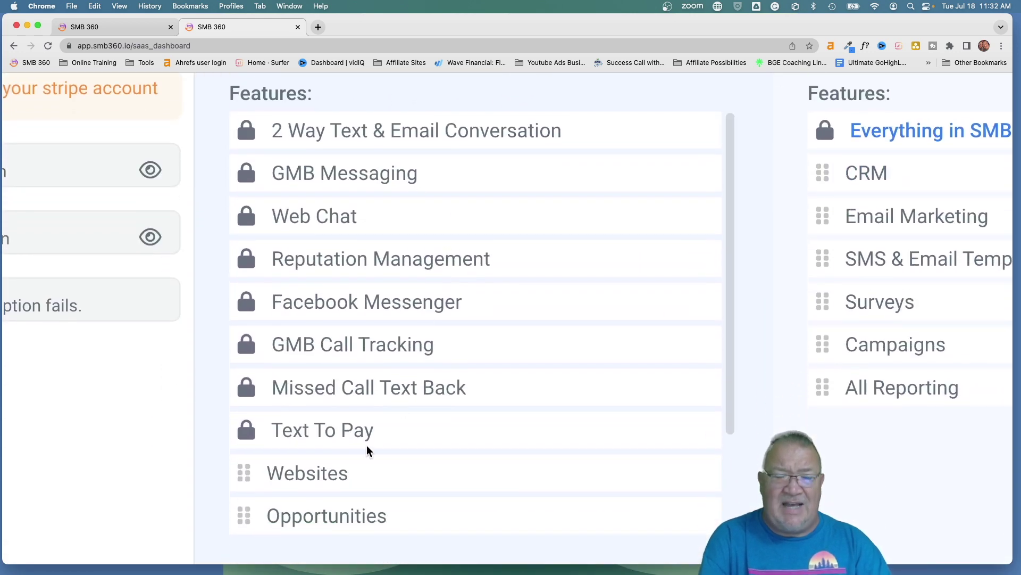
{"action": "mouse_move", "coordinate": [368, 451]}
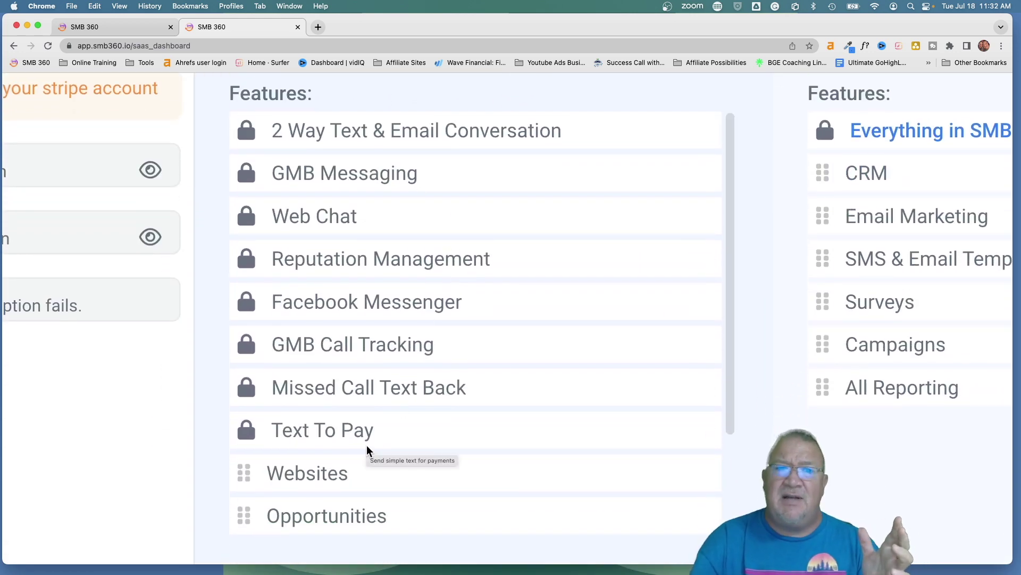